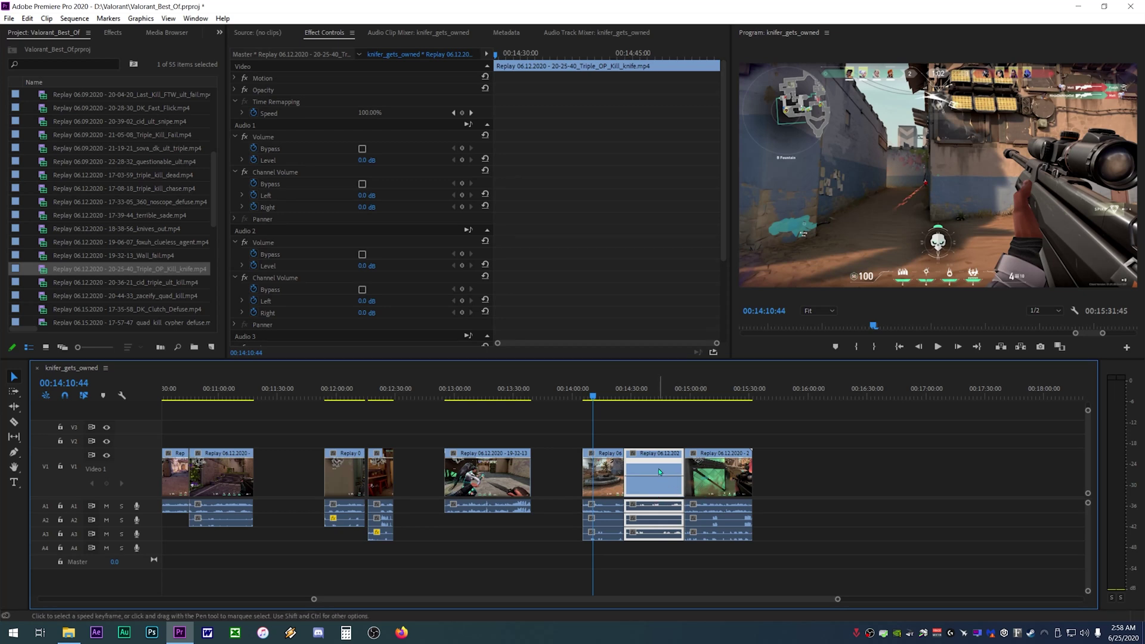
Step: Bring up the context menu of the Triple_OP_Kill_knife clip on the timeline
{"action": "right_click", "coordinate": [667, 467]}
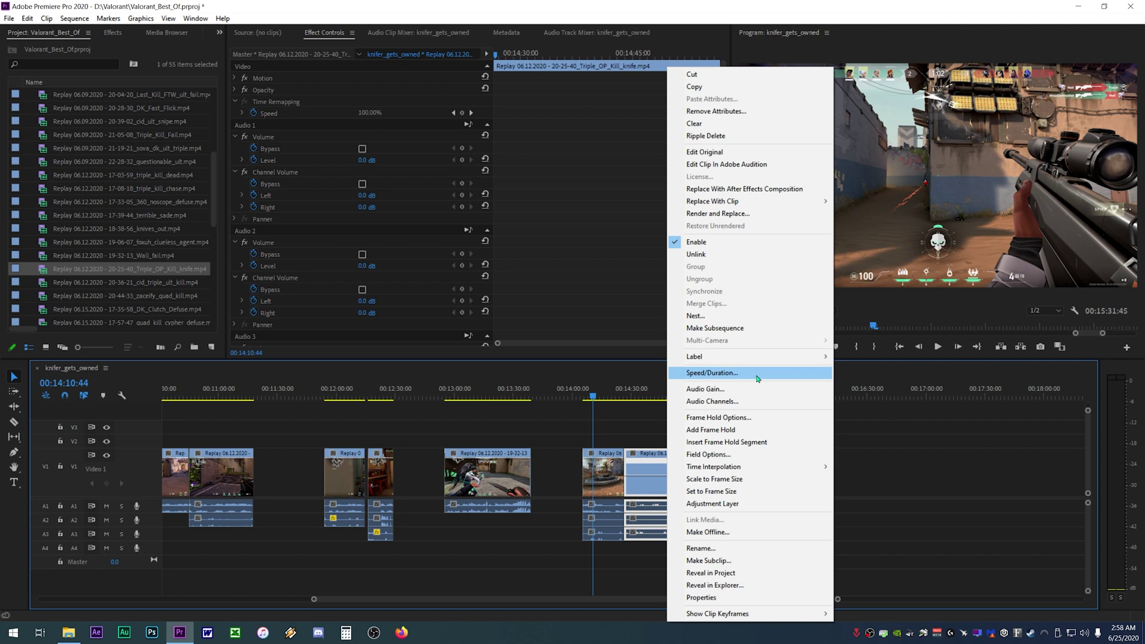
{"action": "left_click", "coordinate": [659, 467]}
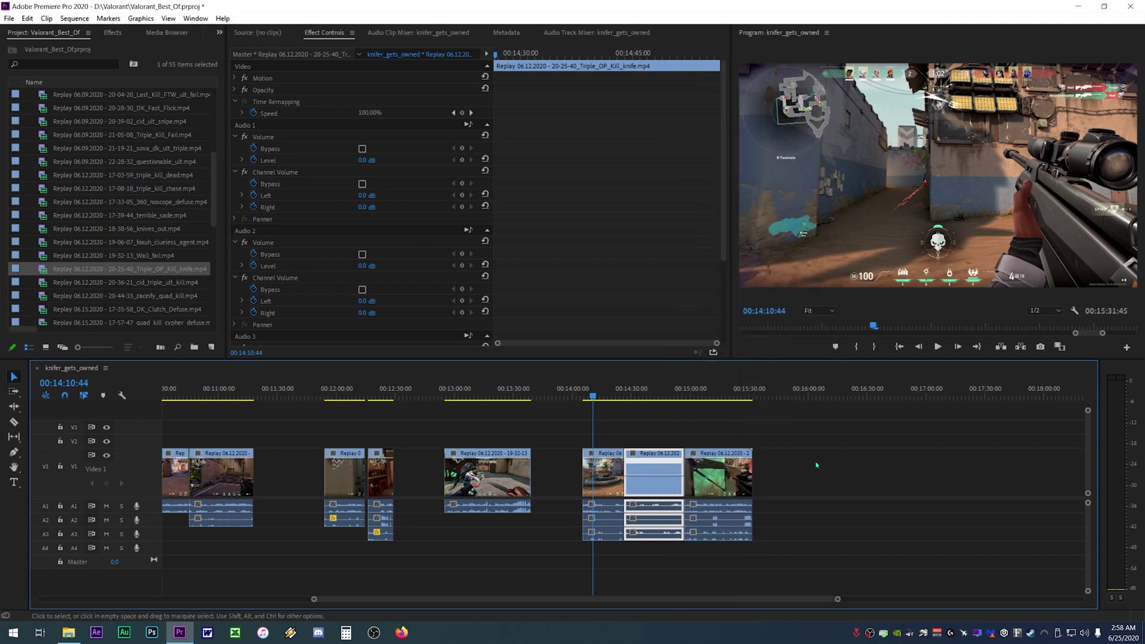
{"action": "right_click", "coordinate": [657, 467]}
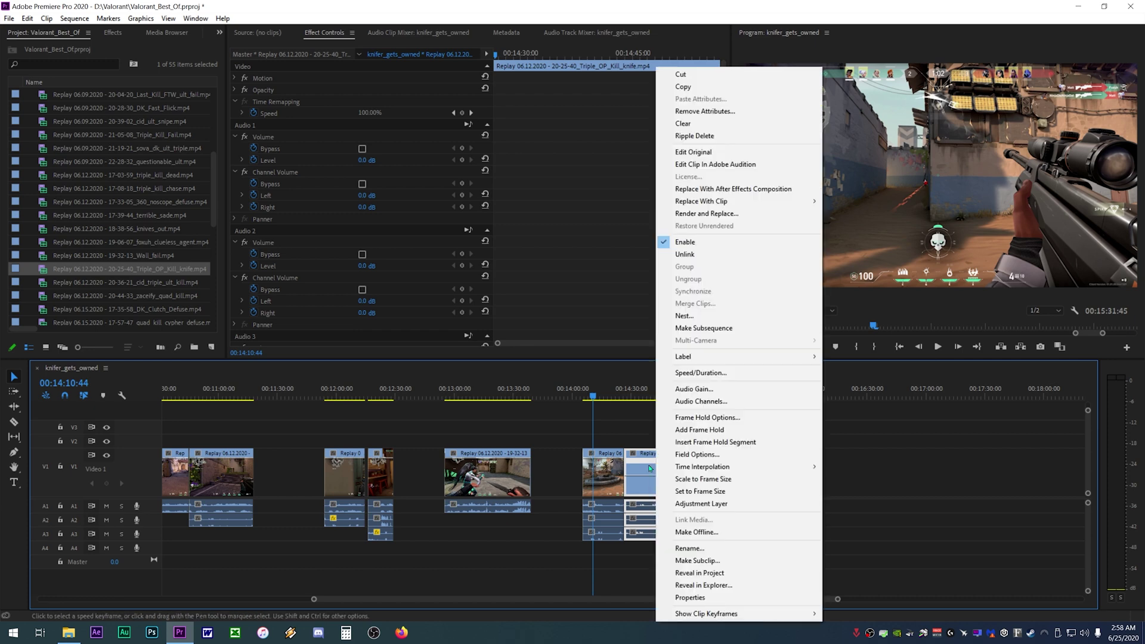
{"action": "right_click", "coordinate": [645, 468]}
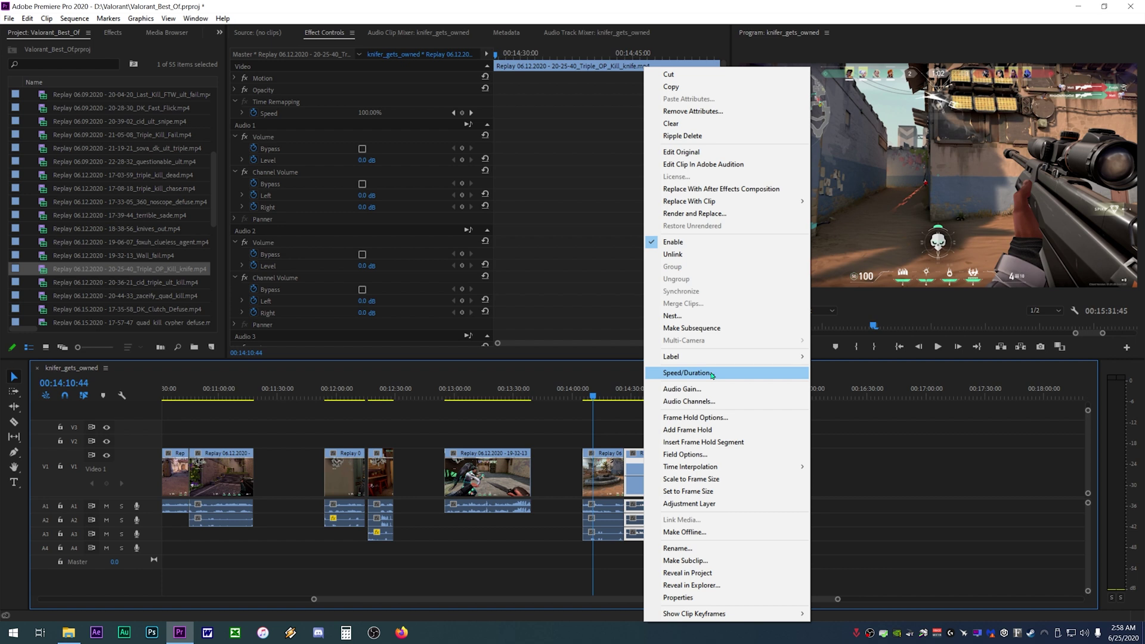
Step: Set the knife clip's speed to 800% in Speed/Duration
{"action": "left_click", "coordinate": [686, 372]}
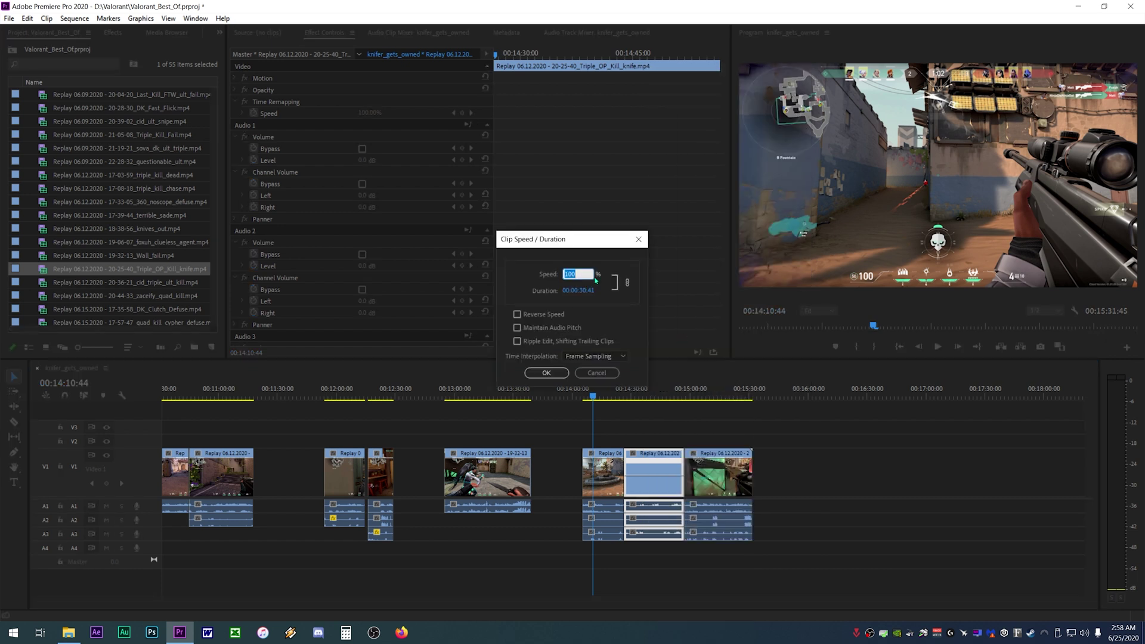
{"action": "type", "text": "800"}
{"action": "left_click", "coordinate": [546, 373]}
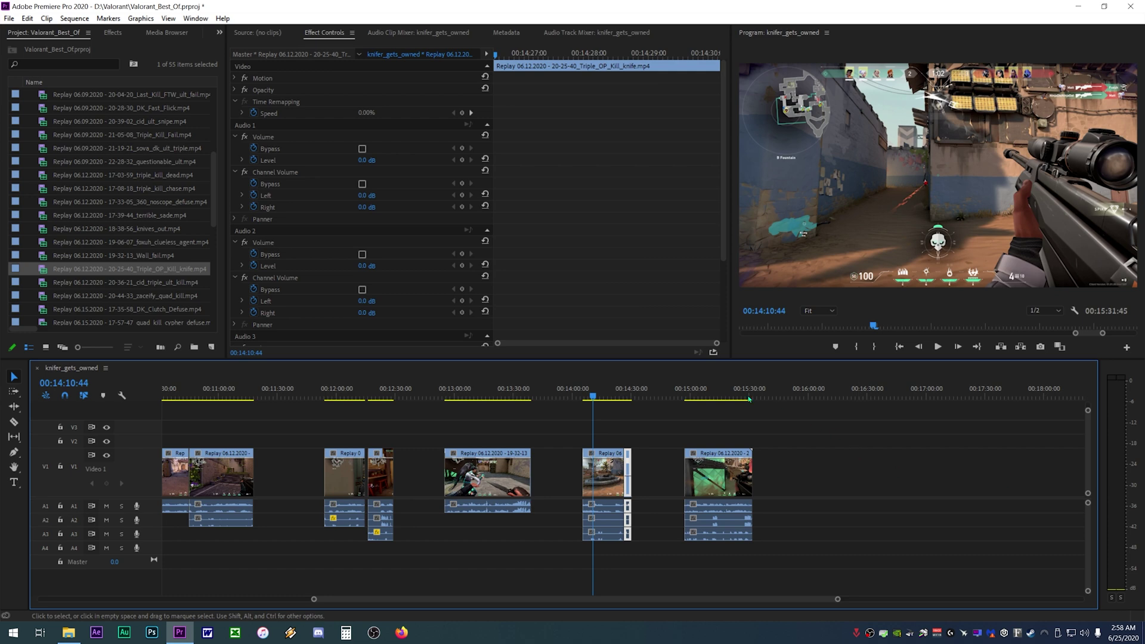
Step: Play back the sped-up knife clip from the playhead, then stop it and return to the clip's start
{"action": "left_click", "coordinate": [621, 394]}
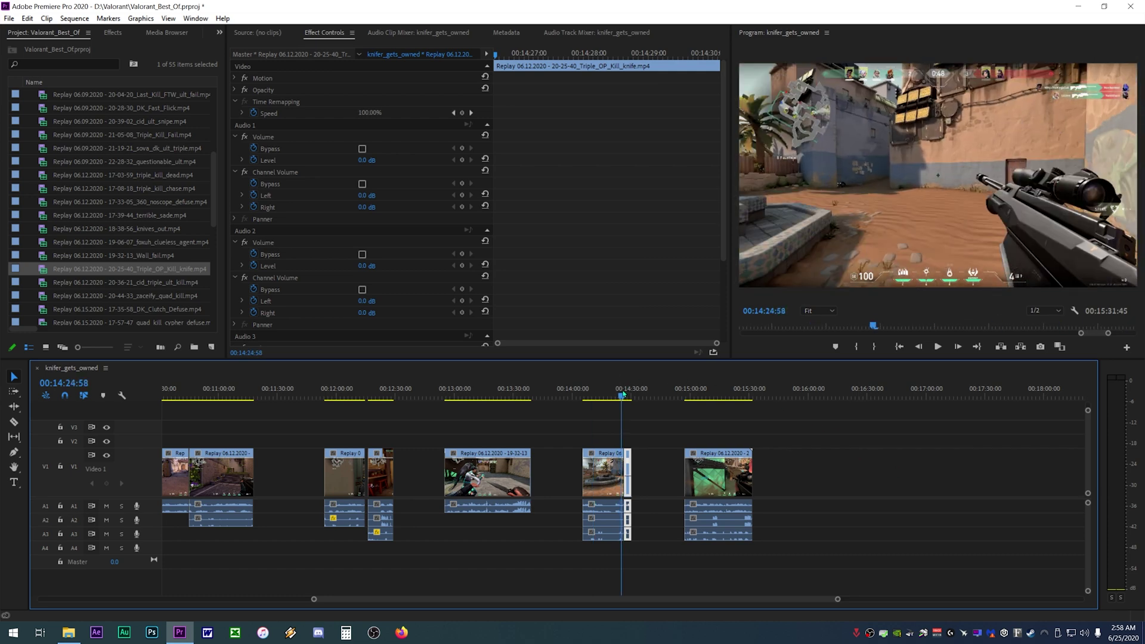
{"action": "left_click", "coordinate": [938, 346]}
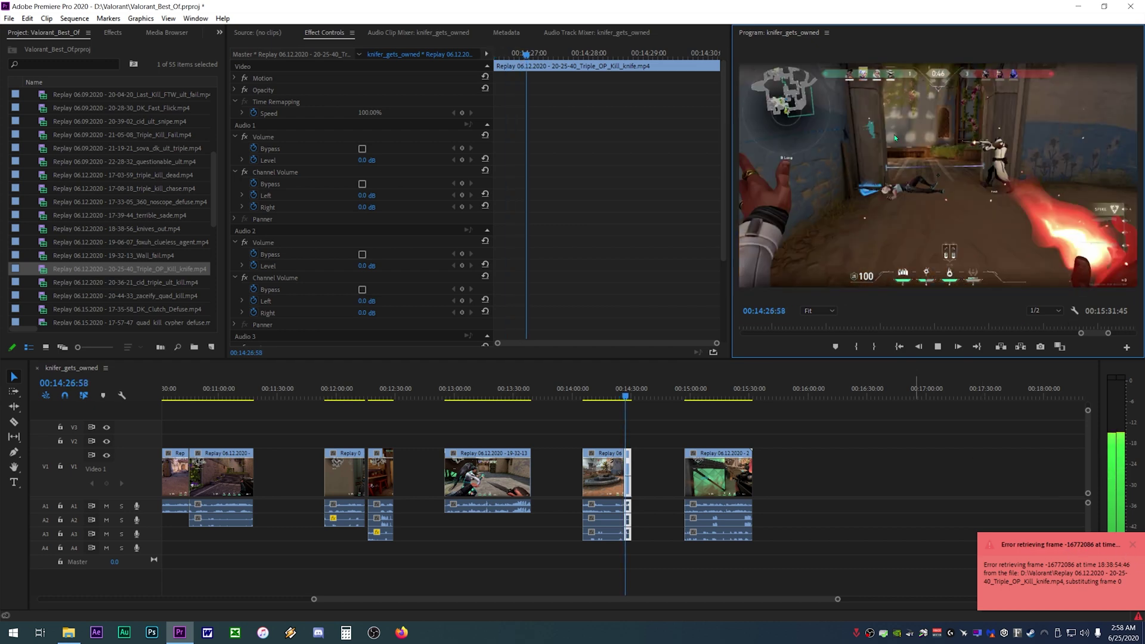
{"action": "left_click", "coordinate": [938, 347]}
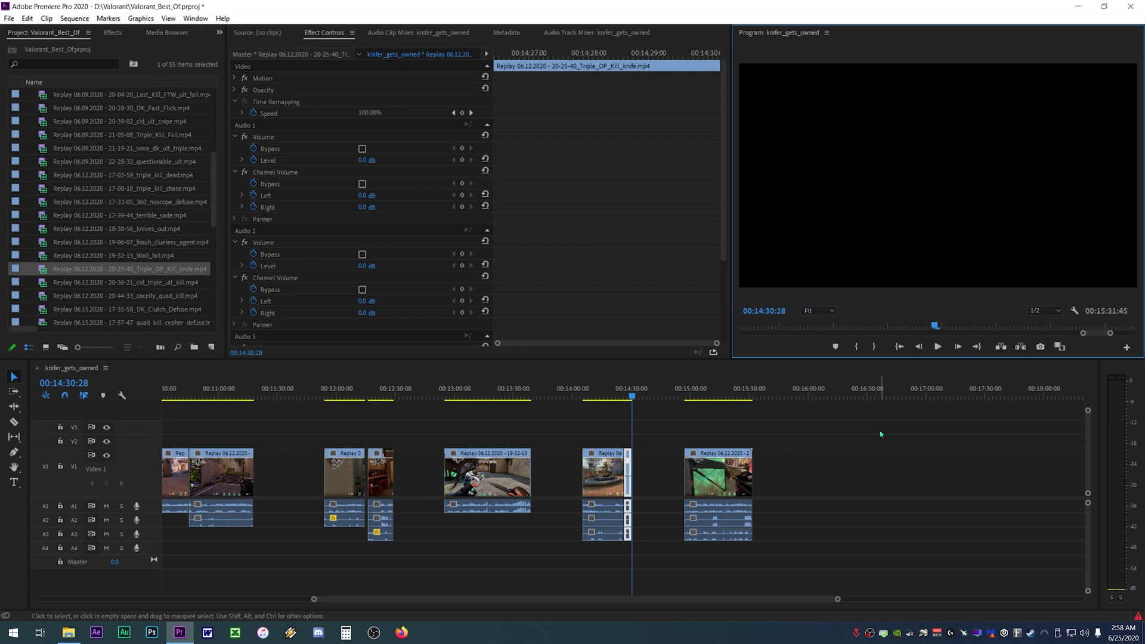
{"action": "left_click", "coordinate": [625, 396]}
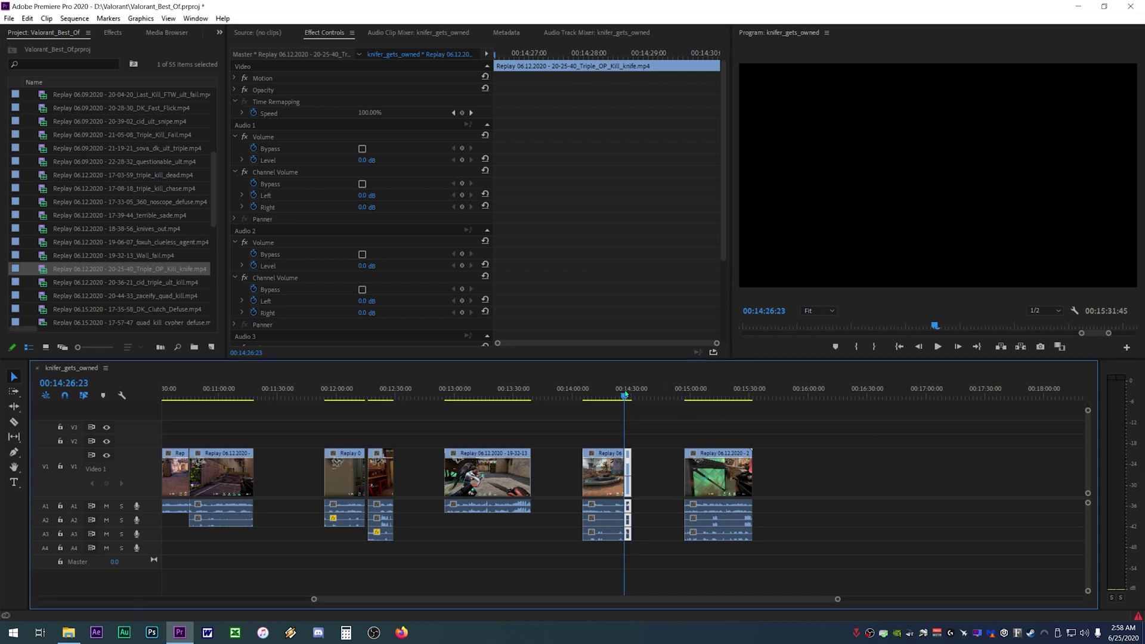
{"action": "left_click", "coordinate": [621, 395]}
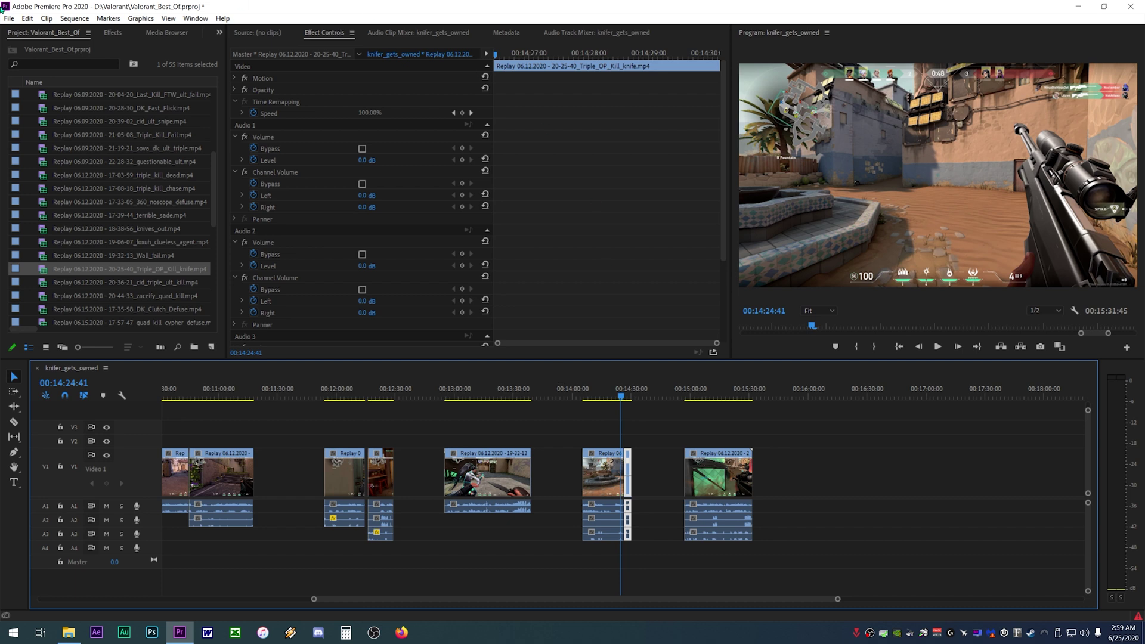
Step: Change the General project settings renderer to Mercury Playback Engine Software Only and confirm
{"action": "left_click", "coordinate": [565, 395]}
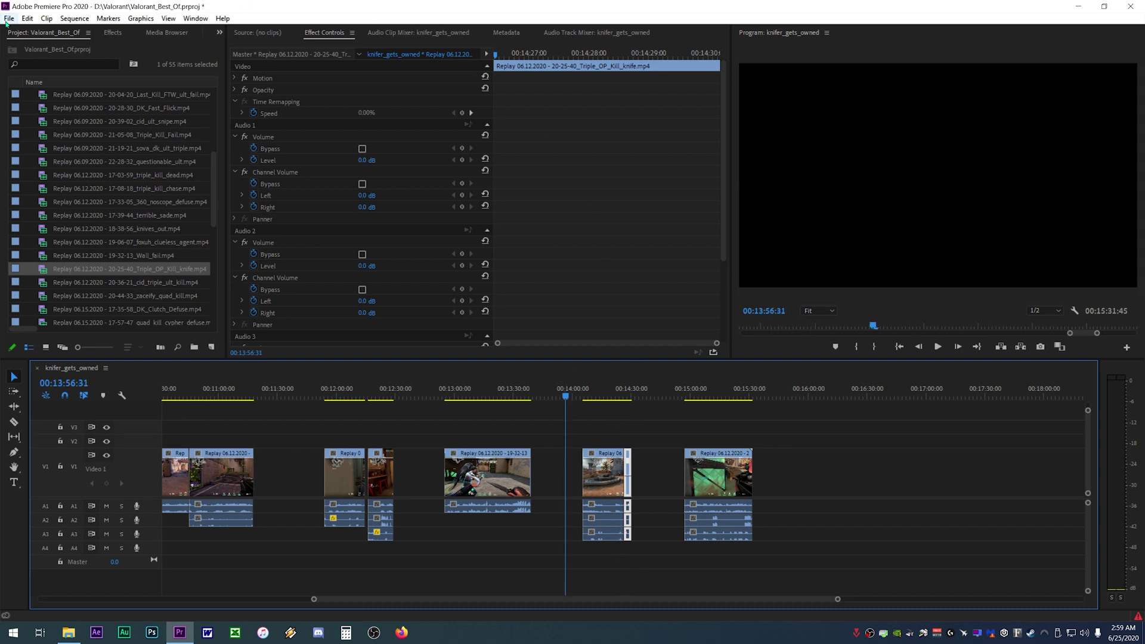
{"action": "left_click", "coordinate": [9, 18]}
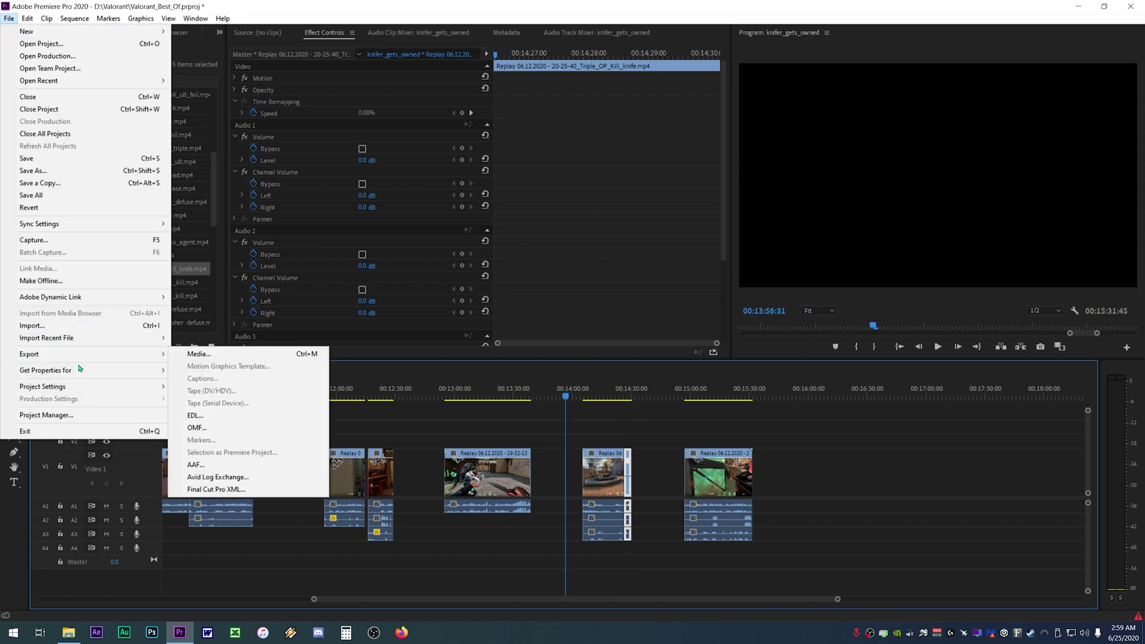
{"action": "mouse_move", "coordinate": [84, 386]}
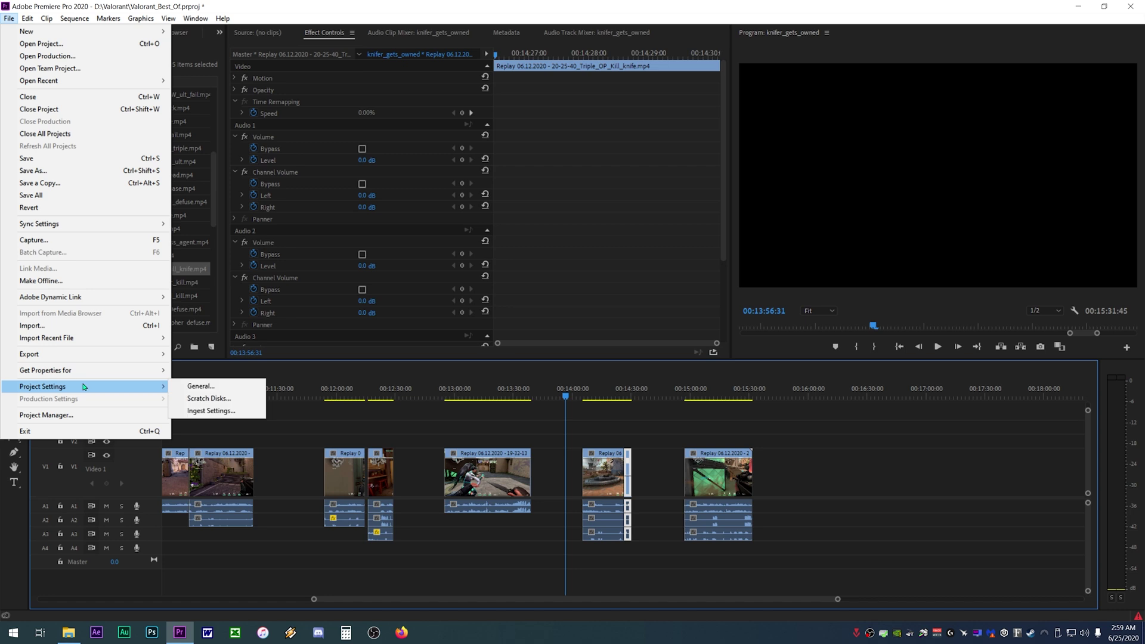
{"action": "left_click", "coordinate": [246, 388]}
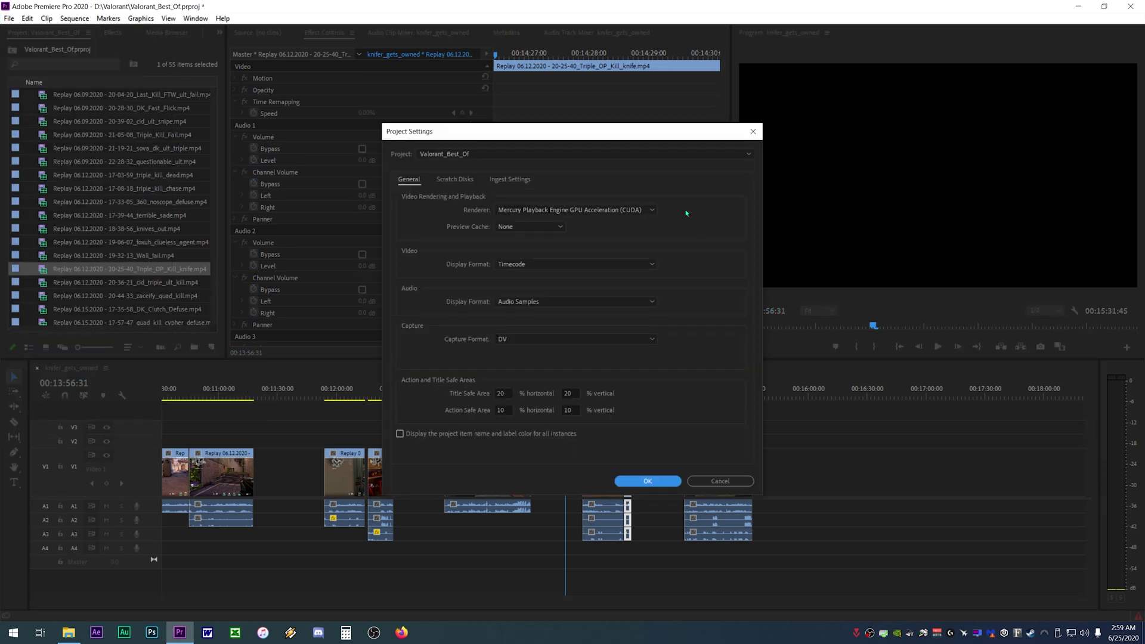
{"action": "left_click", "coordinate": [653, 211]}
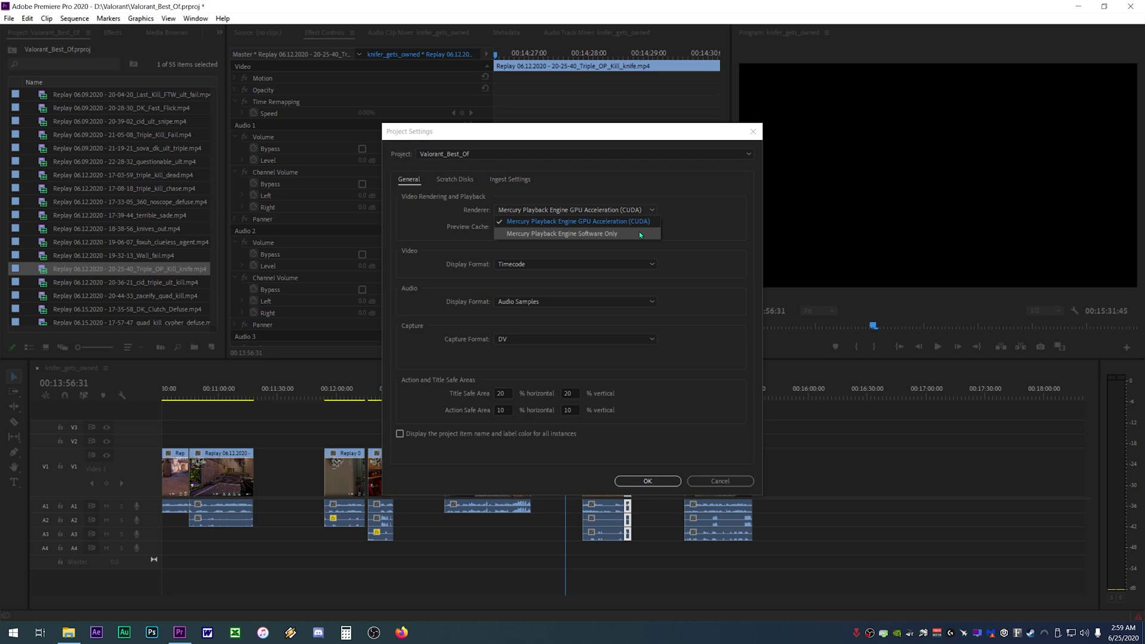
{"action": "left_click", "coordinate": [640, 234]}
{"action": "left_click", "coordinate": [650, 211]}
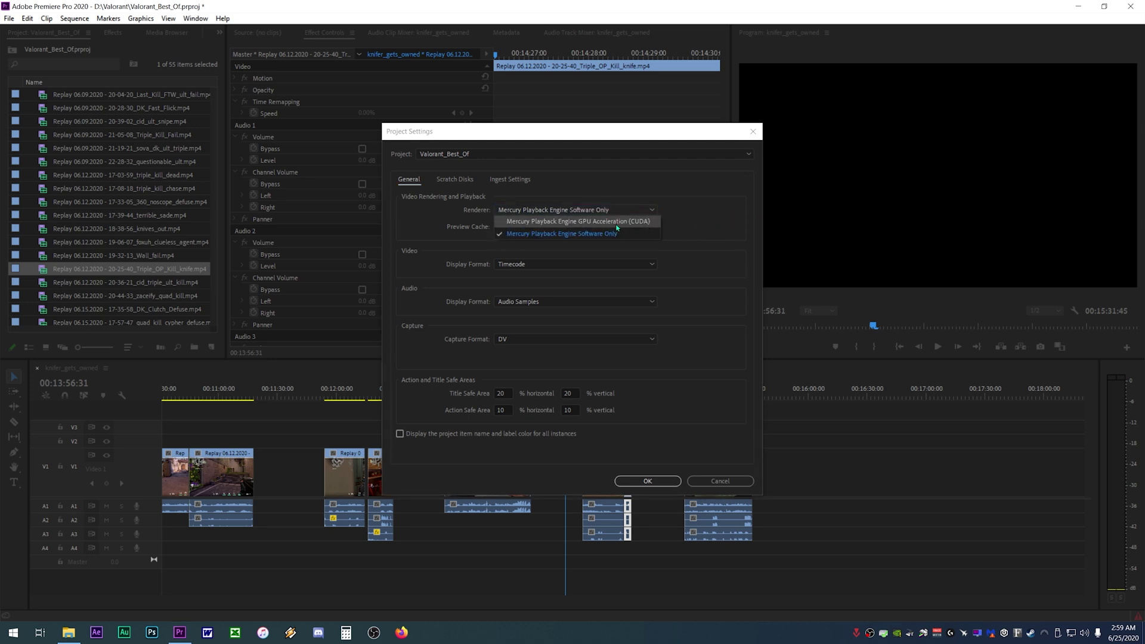
{"action": "left_click", "coordinate": [653, 483]}
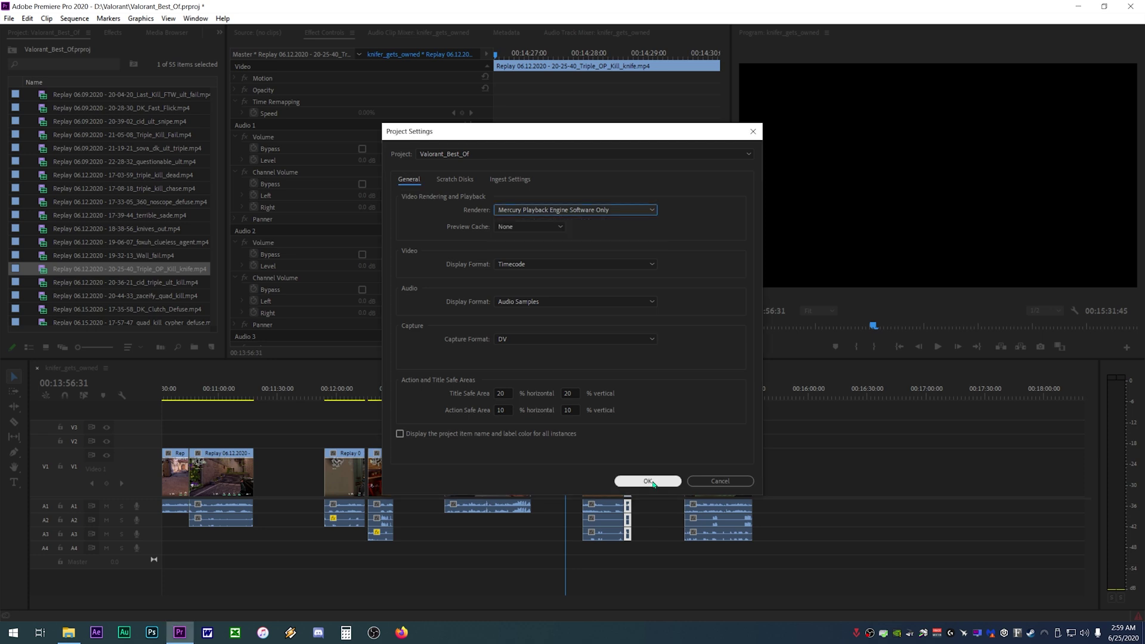
{"action": "left_click", "coordinate": [653, 483]}
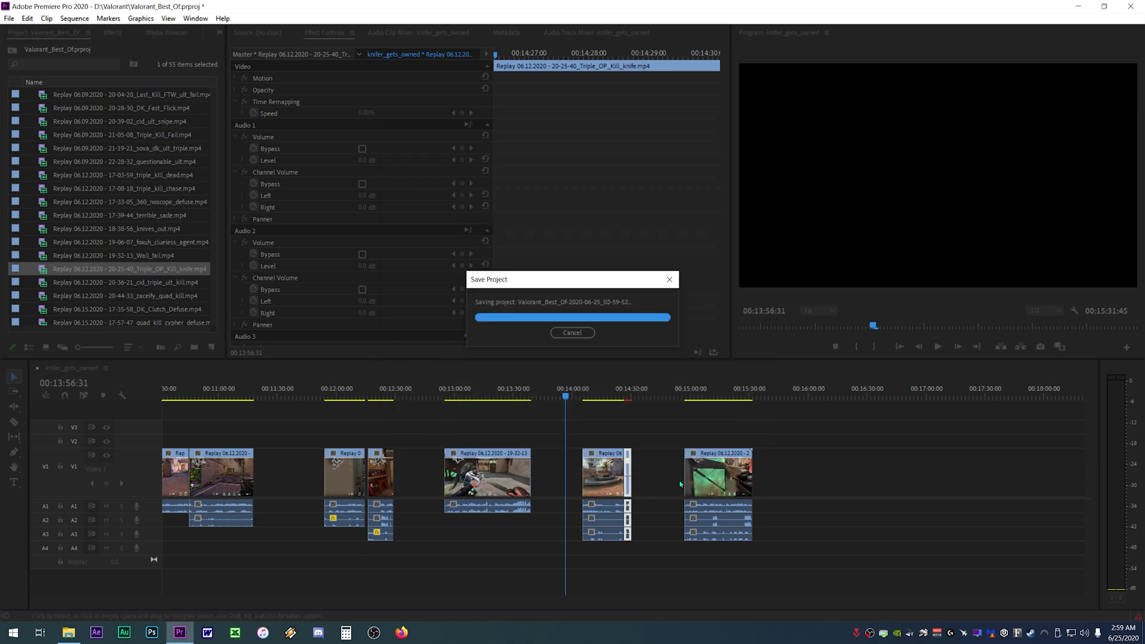
Step: Play and stop the sped-up knife clip to check playback under software rendering
{"action": "left_click", "coordinate": [622, 395]}
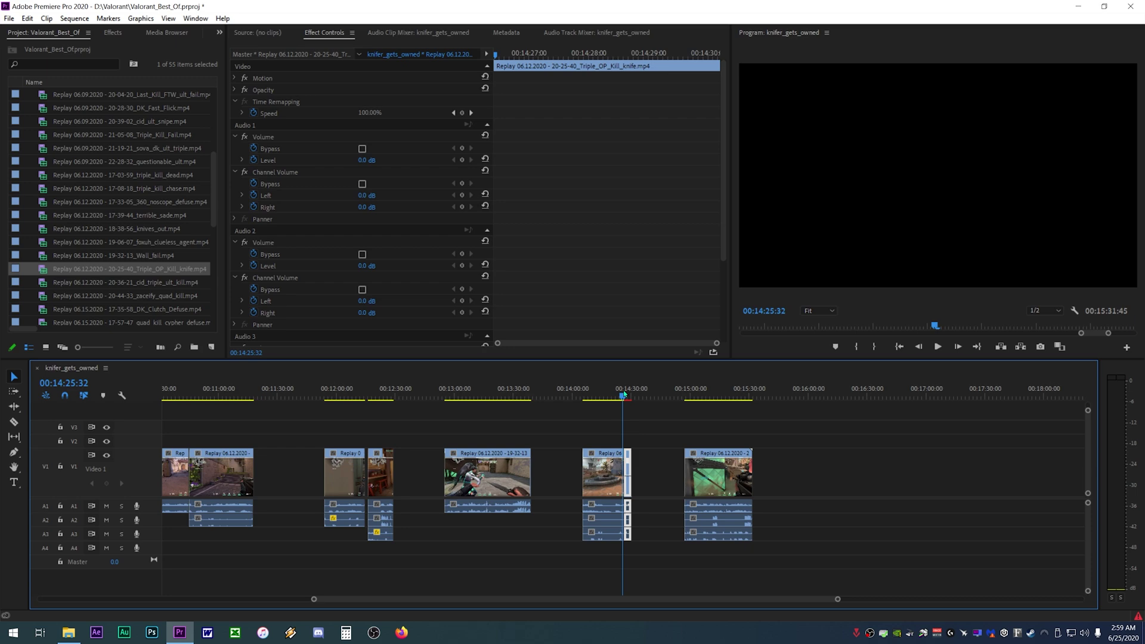
{"action": "left_click", "coordinate": [938, 347]}
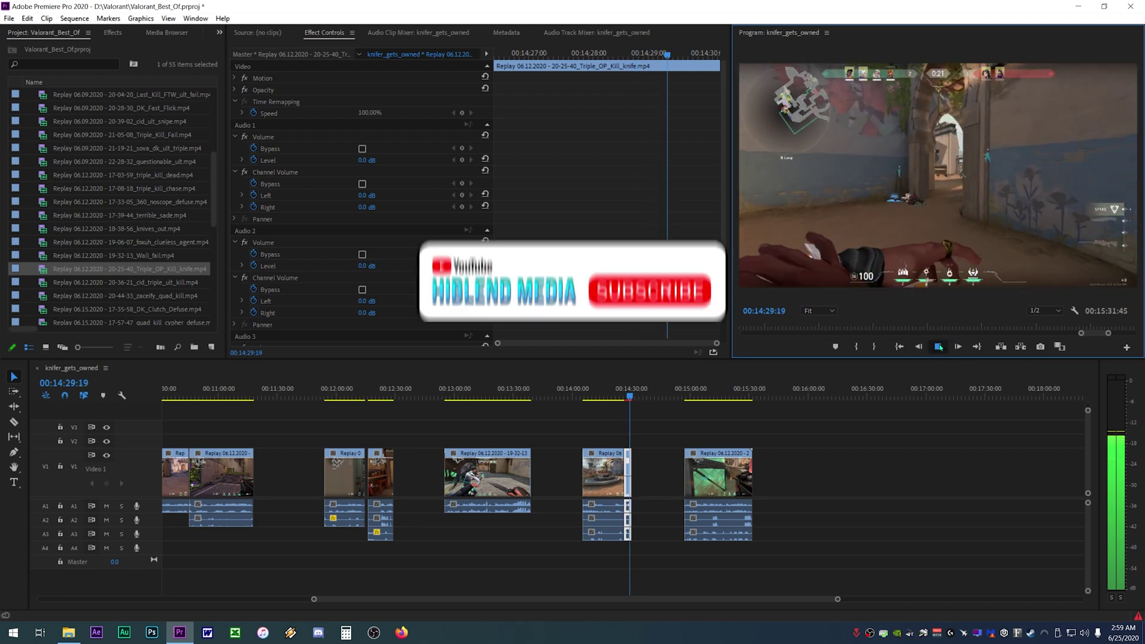
{"action": "left_click", "coordinate": [939, 347]}
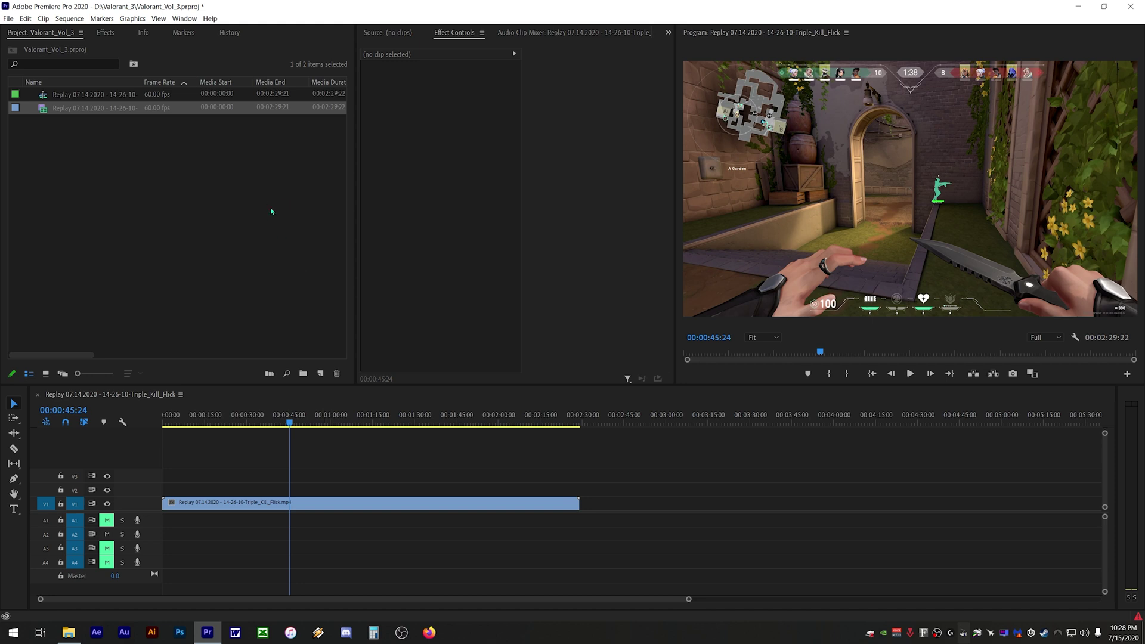
{"action": "left_click", "coordinate": [336, 506]}
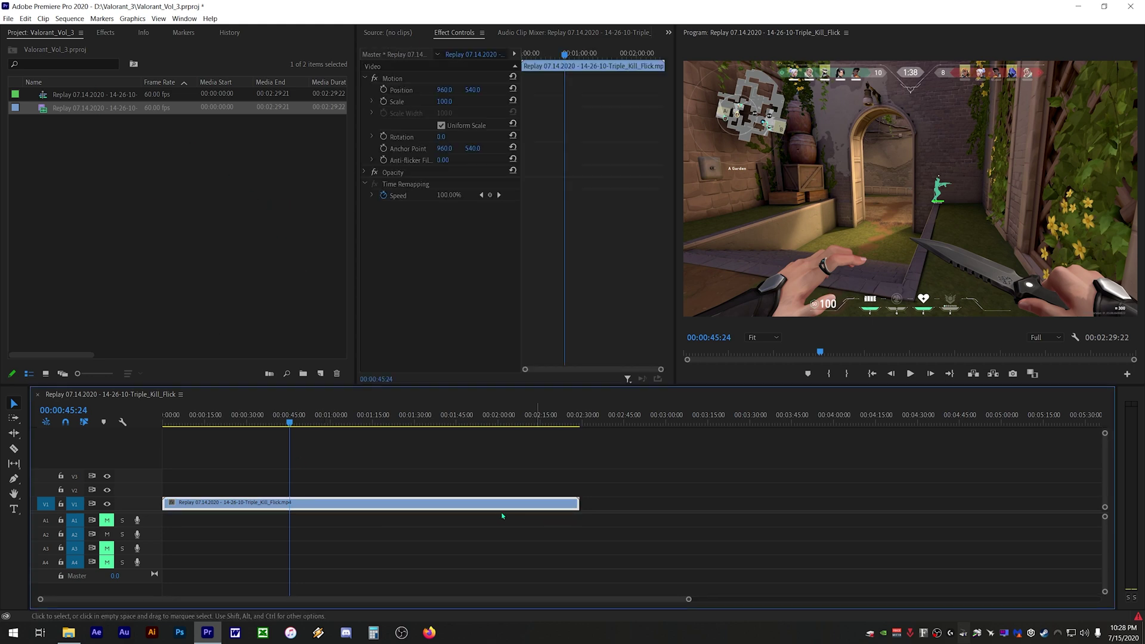
{"action": "right_click", "coordinate": [372, 507]}
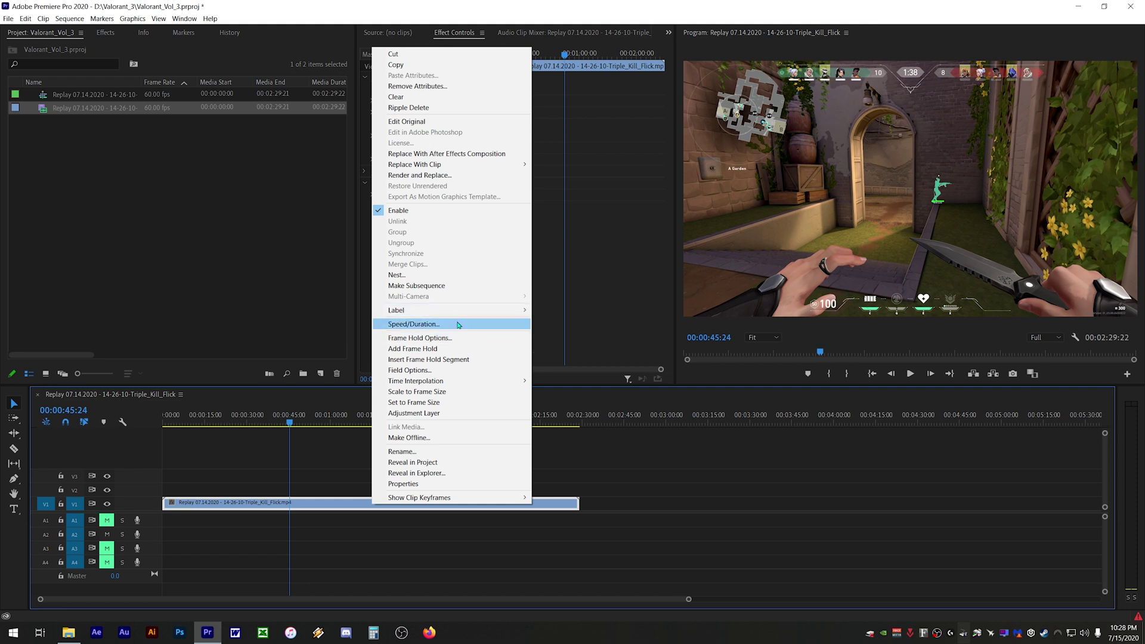
{"action": "left_click", "coordinate": [459, 325]}
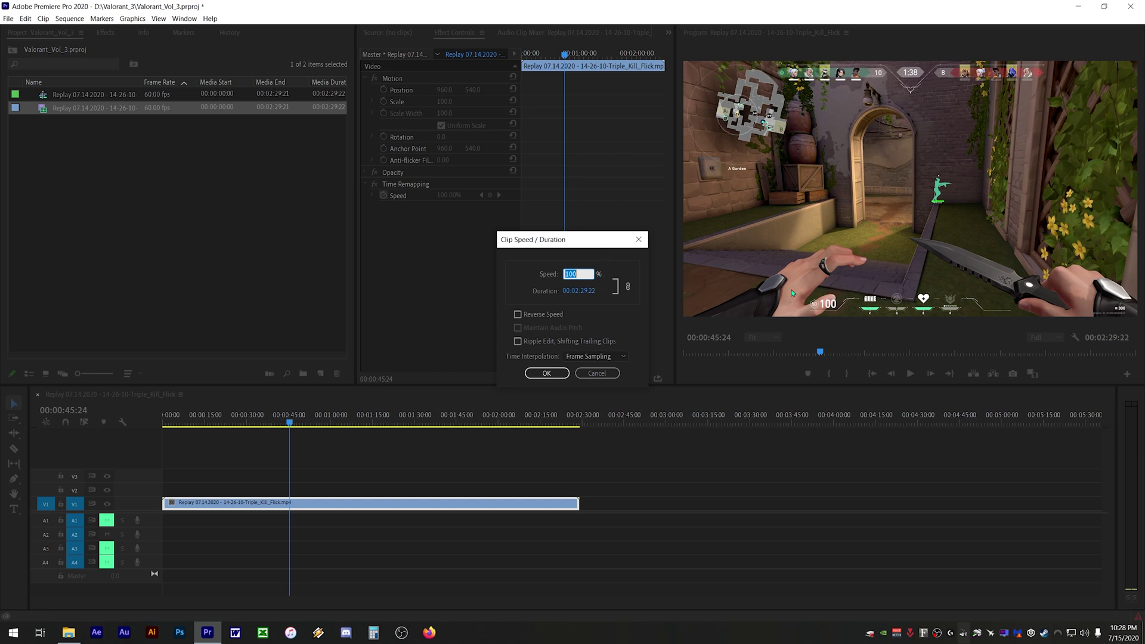
{"action": "type", "text": "800"}
{"action": "left_click", "coordinate": [548, 376]}
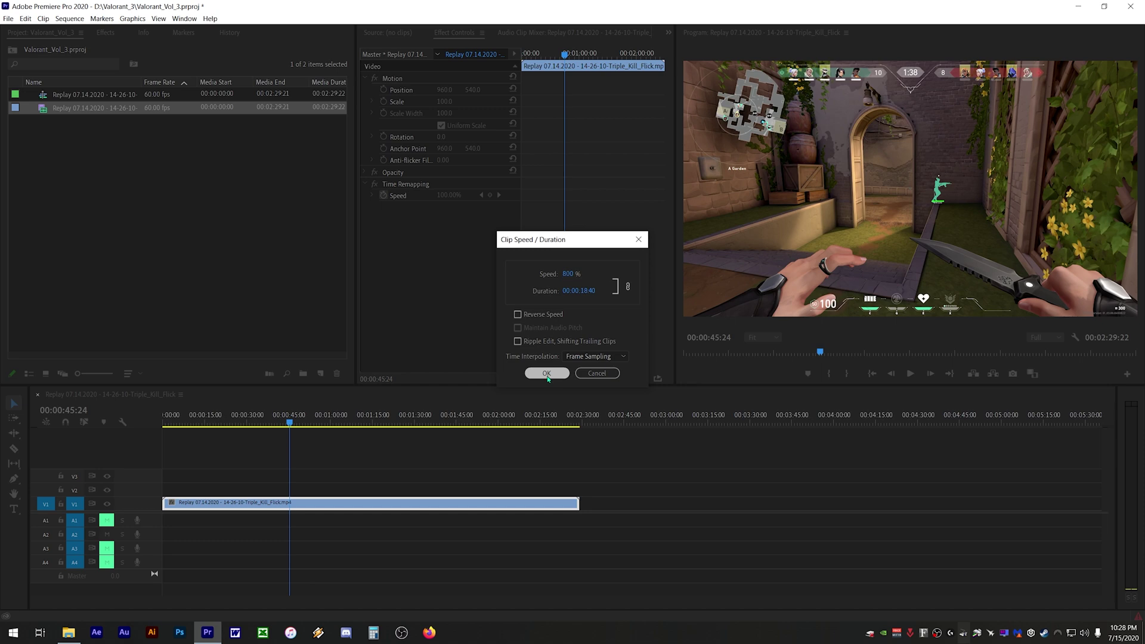
{"action": "left_click", "coordinate": [184, 421]}
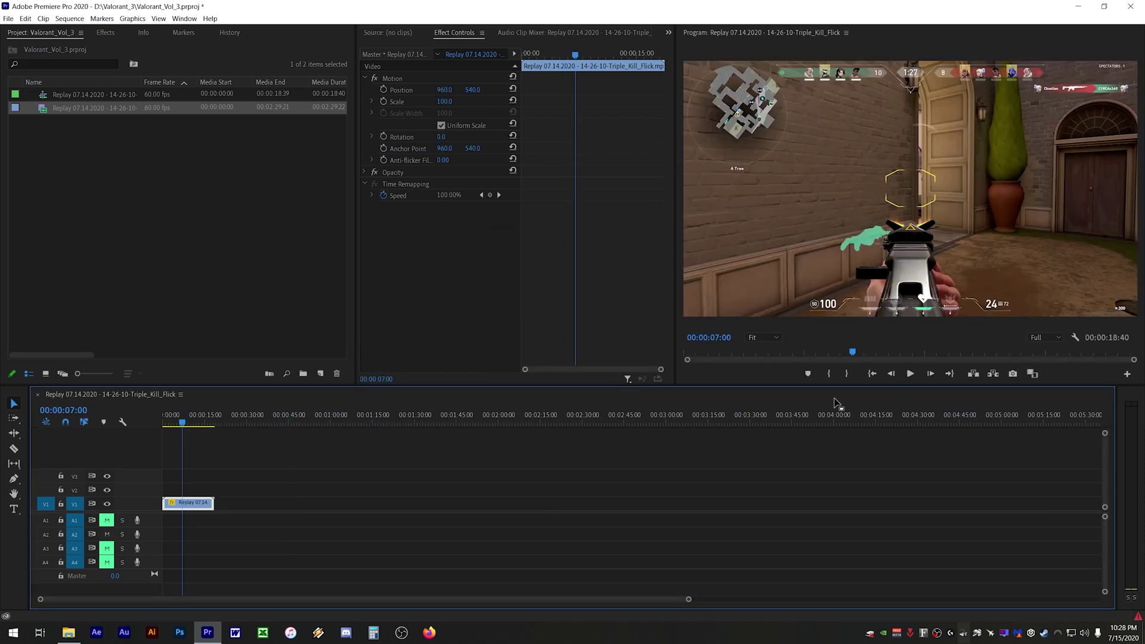
{"action": "left_click", "coordinate": [910, 374]}
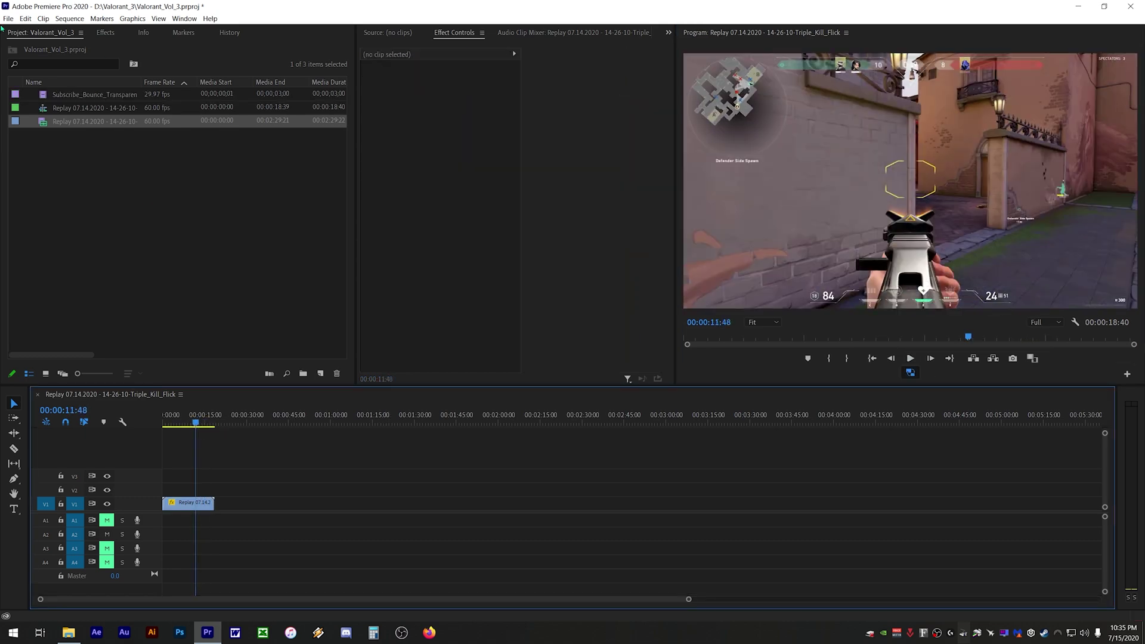
Step: In General project settings, keep Mercury Playback Engine GPU Acceleration (CUDA) as the renderer and confirm
{"action": "left_click", "coordinate": [8, 18]}
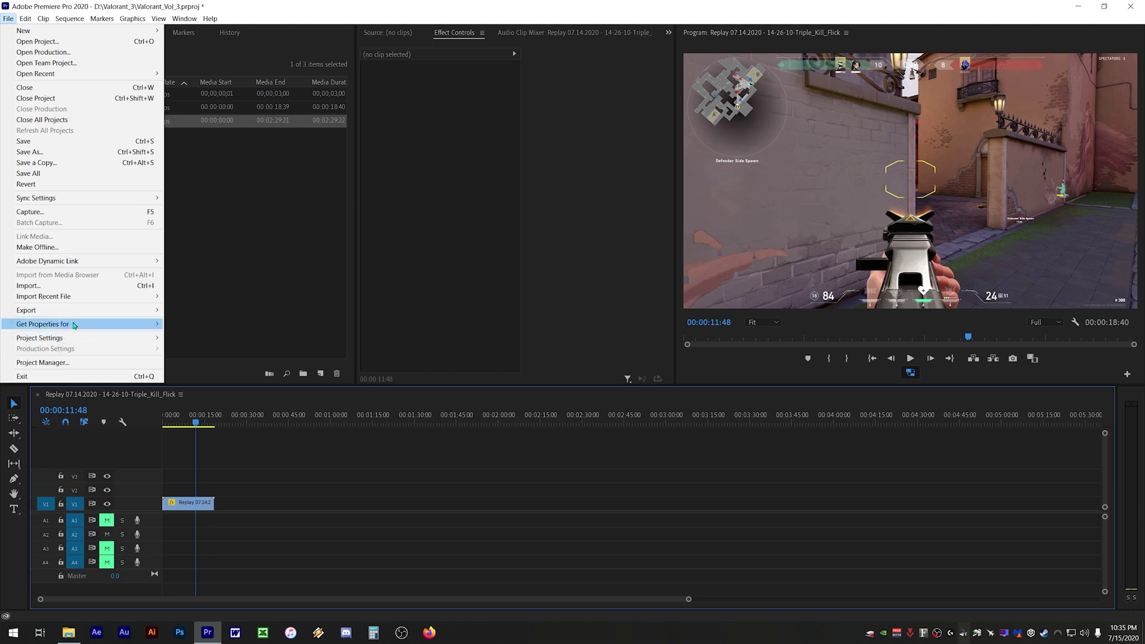
{"action": "mouse_move", "coordinate": [75, 327]}
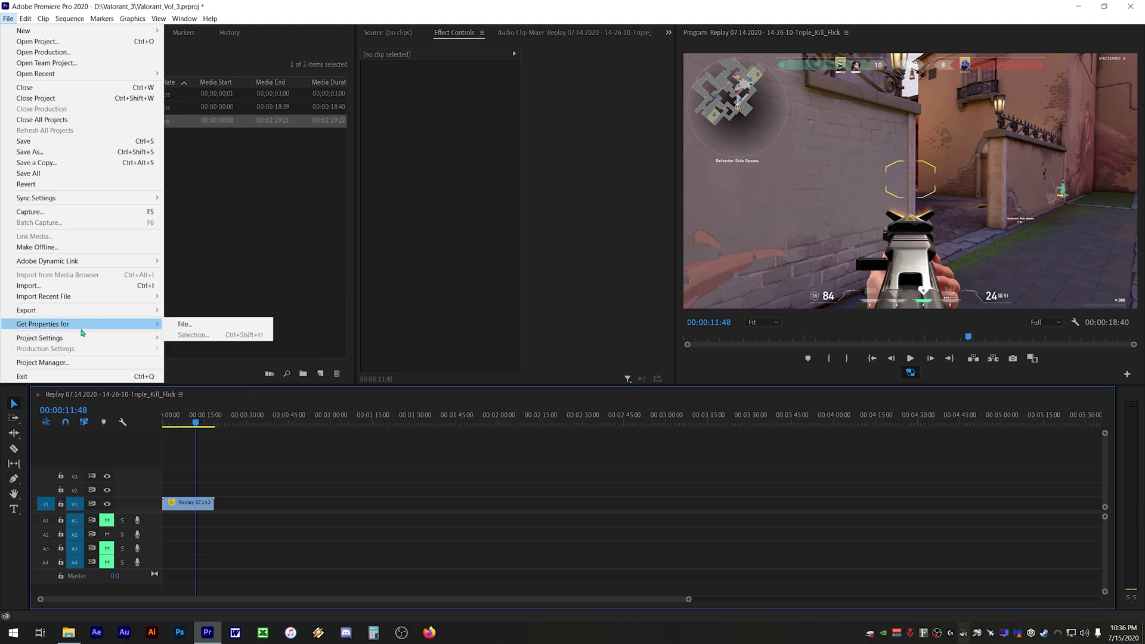
{"action": "mouse_move", "coordinate": [114, 338]}
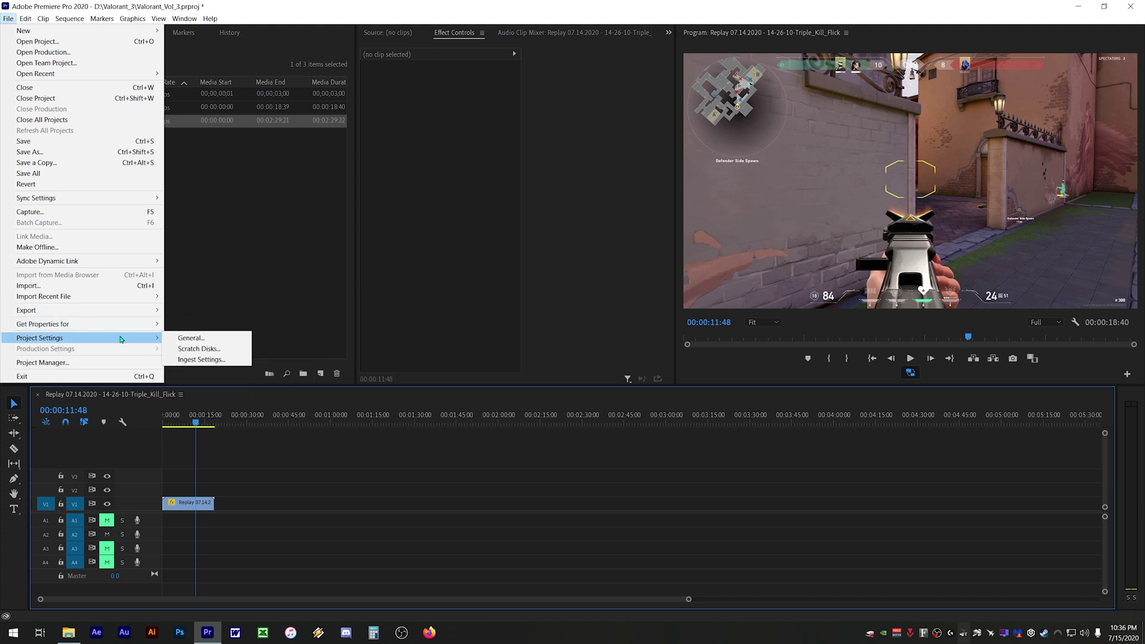
{"action": "left_click", "coordinate": [215, 340]}
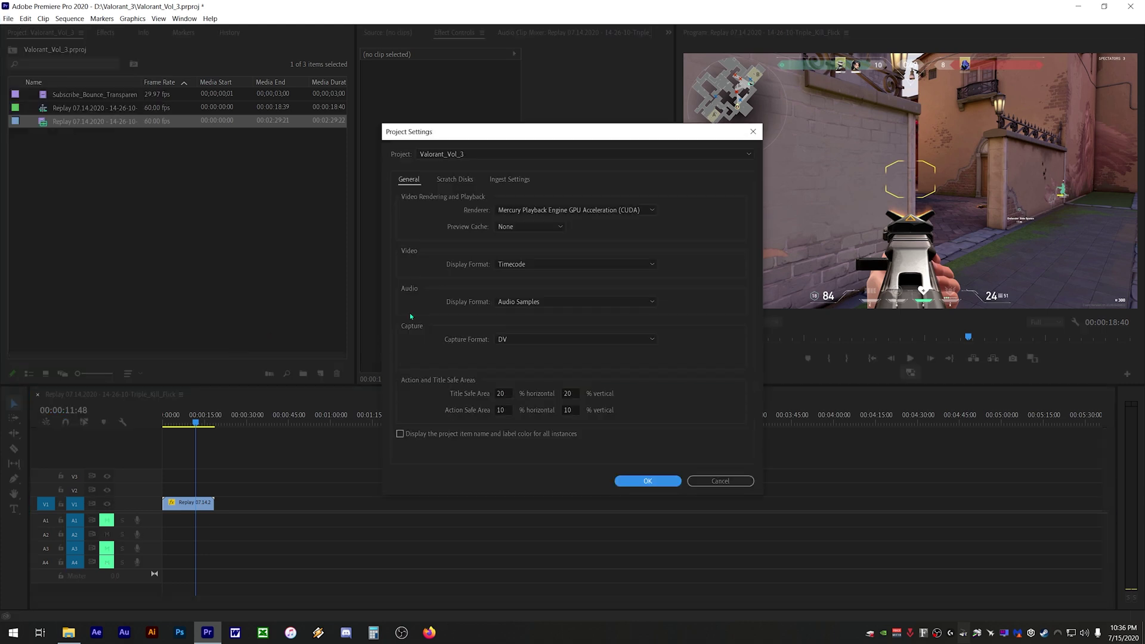
{"action": "left_click", "coordinate": [600, 209]}
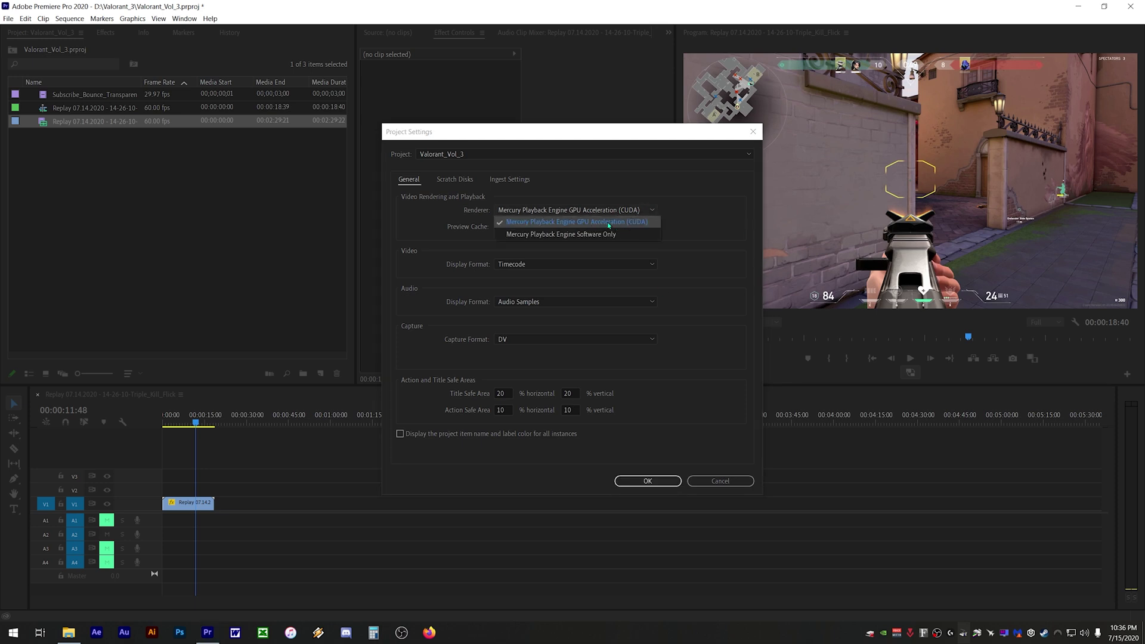
{"action": "left_click", "coordinate": [608, 222]}
{"action": "left_click", "coordinate": [668, 485]}
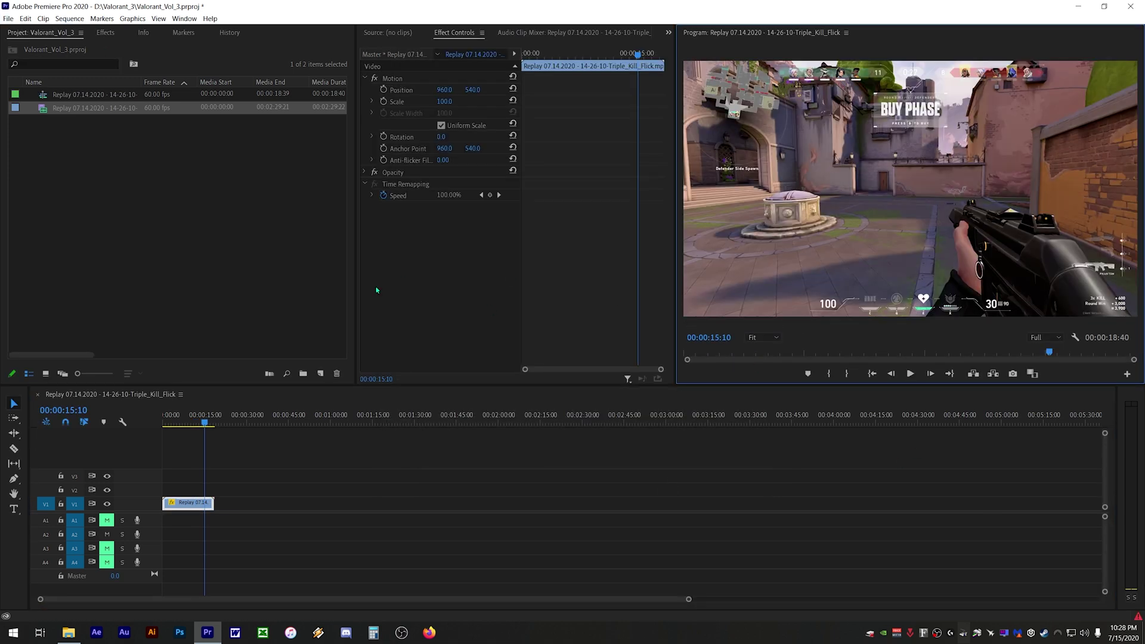
Step: Start Create Proxies for the replay clip with QuickTime format and ProRes Medium Resolution Proxy preset
{"action": "left_click", "coordinate": [68, 111]}
{"action": "right_click", "coordinate": [68, 111]}
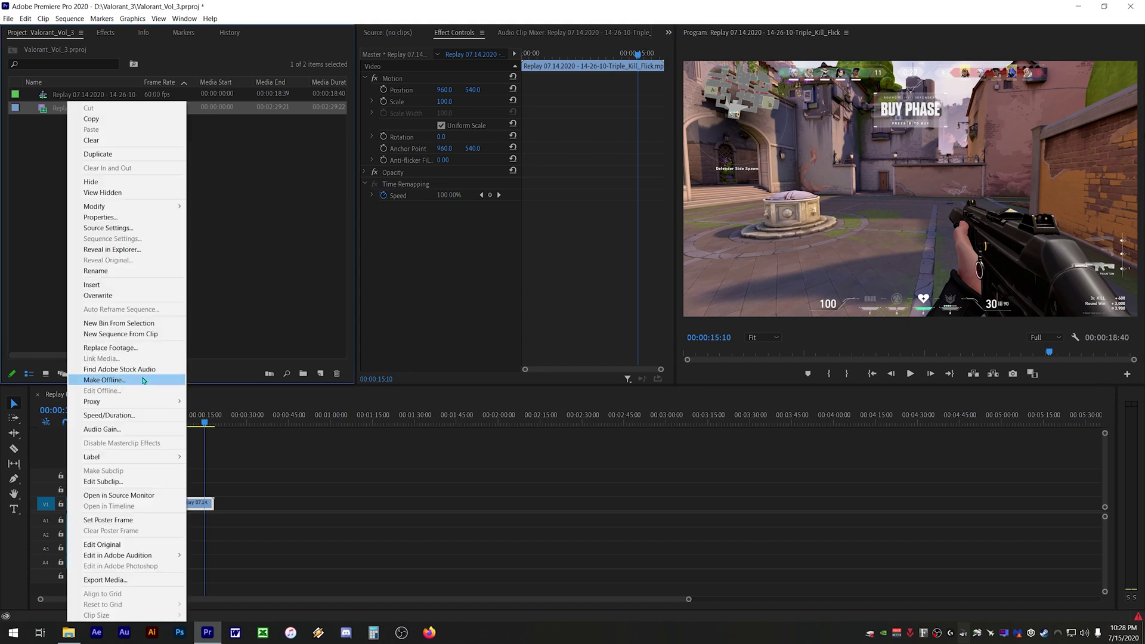
{"action": "mouse_move", "coordinate": [141, 402]}
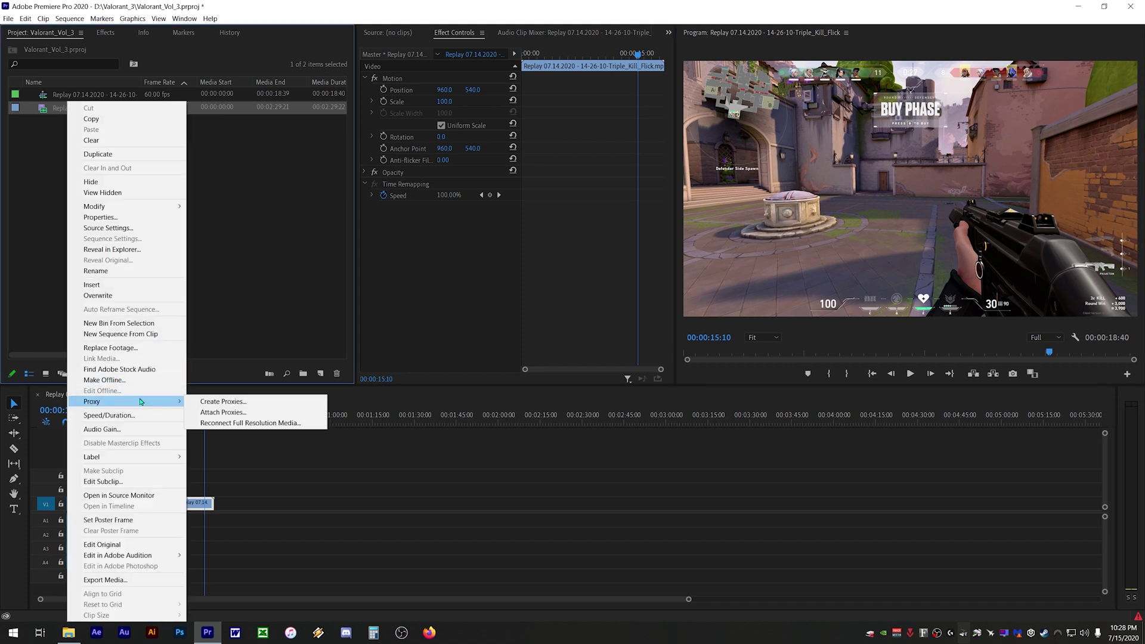
{"action": "left_click", "coordinate": [245, 401]}
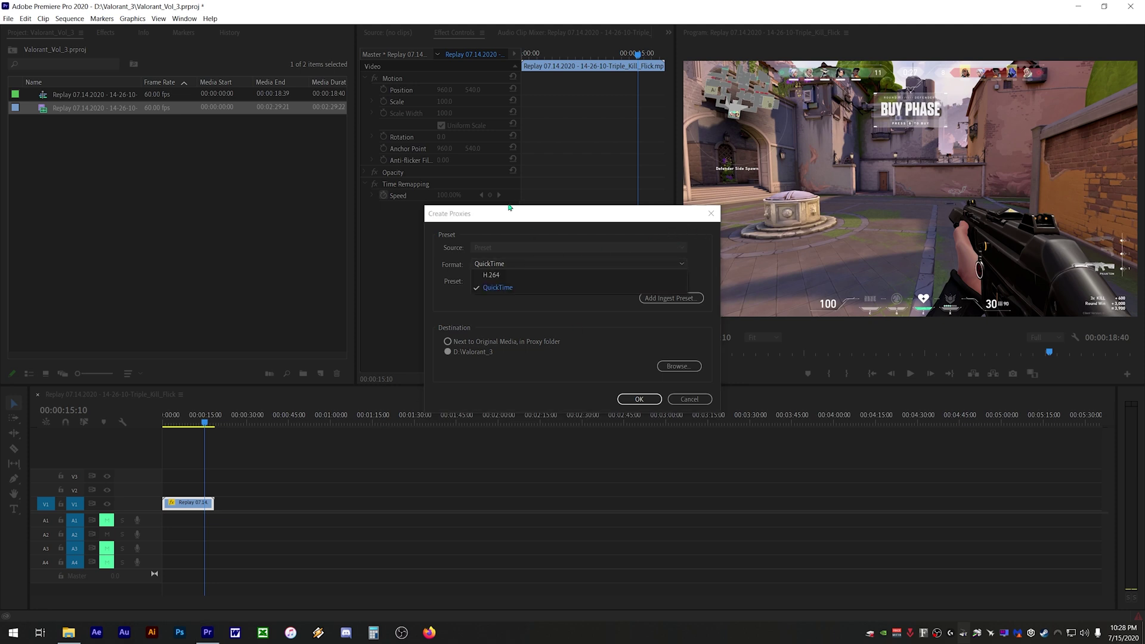
{"action": "left_click", "coordinate": [527, 263]}
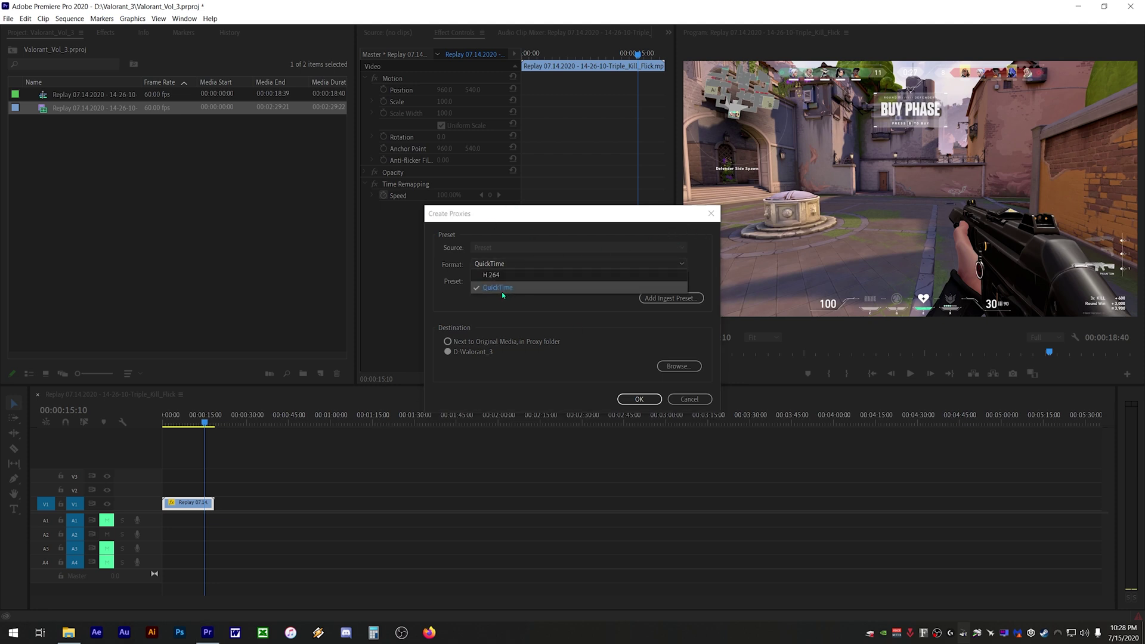
{"action": "left_click", "coordinate": [503, 292]}
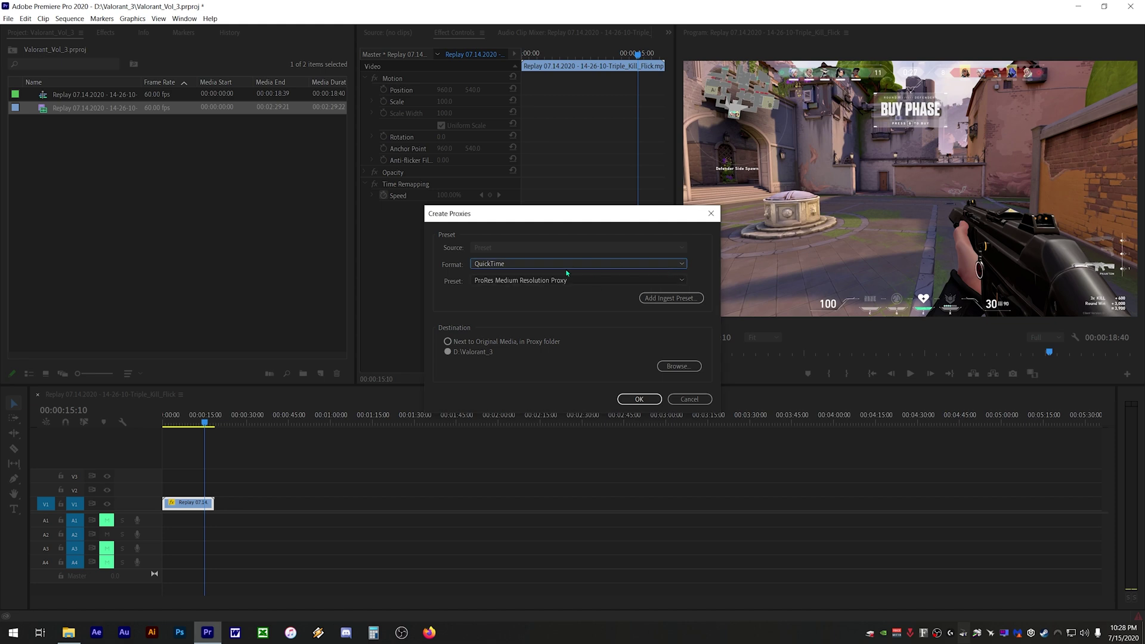
{"action": "left_click", "coordinate": [581, 280]}
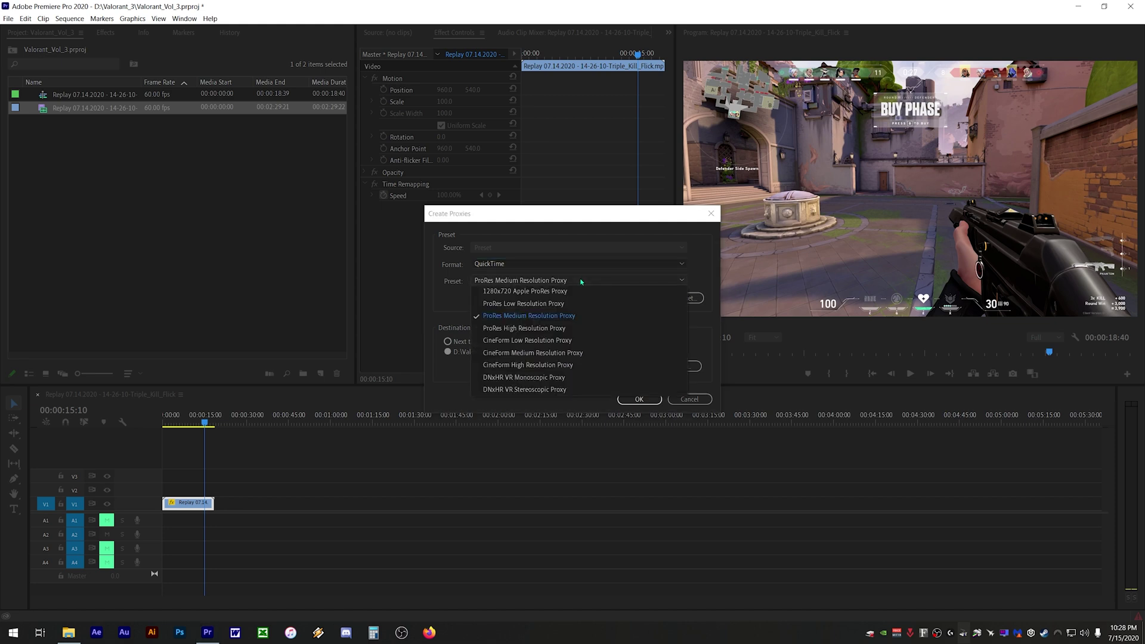
{"action": "left_click", "coordinate": [560, 321]}
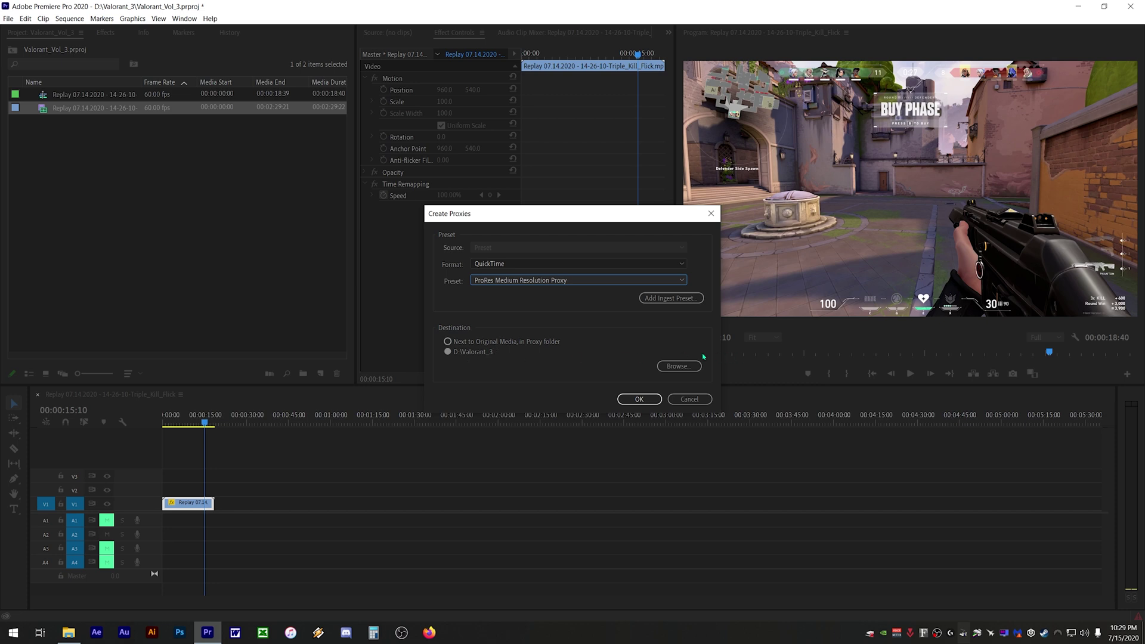
Step: Create a new valorant_proxies folder inside D:\Valorant_3 and open it
{"action": "left_click", "coordinate": [663, 365]}
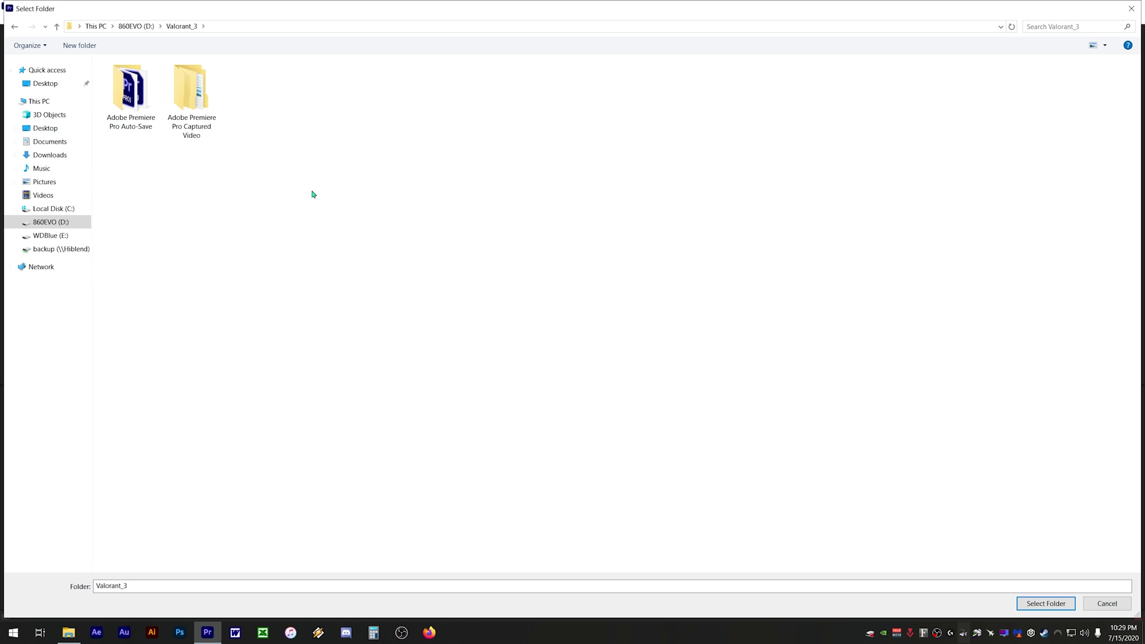
{"action": "right_click", "coordinate": [304, 177]}
{"action": "mouse_move", "coordinate": [315, 188]}
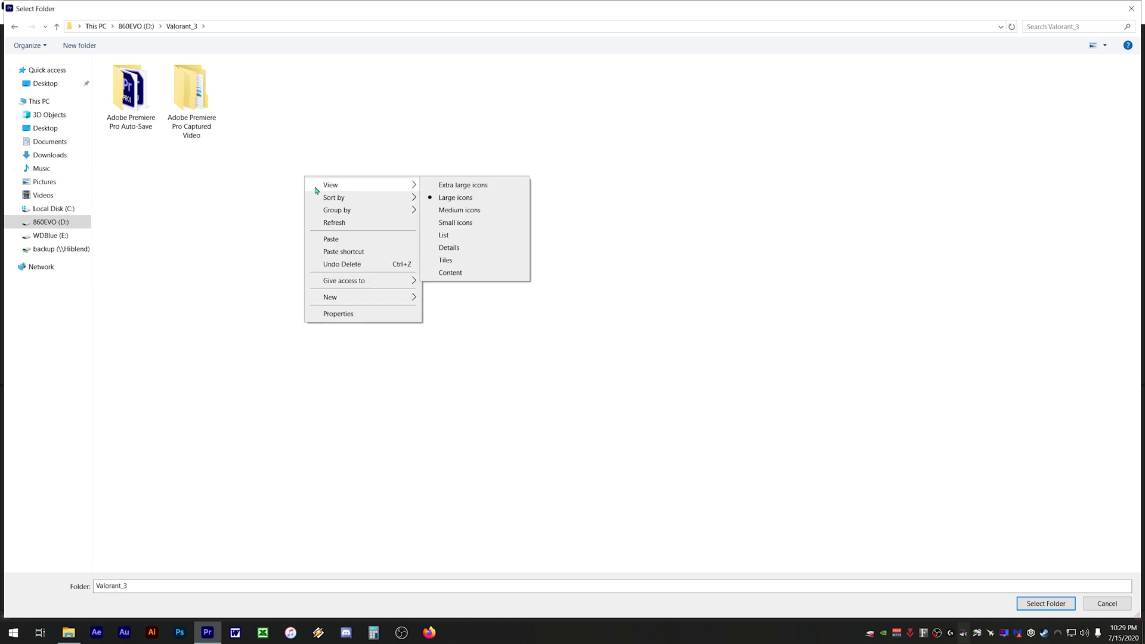
{"action": "mouse_move", "coordinate": [351, 301]}
{"action": "left_click", "coordinate": [490, 298]}
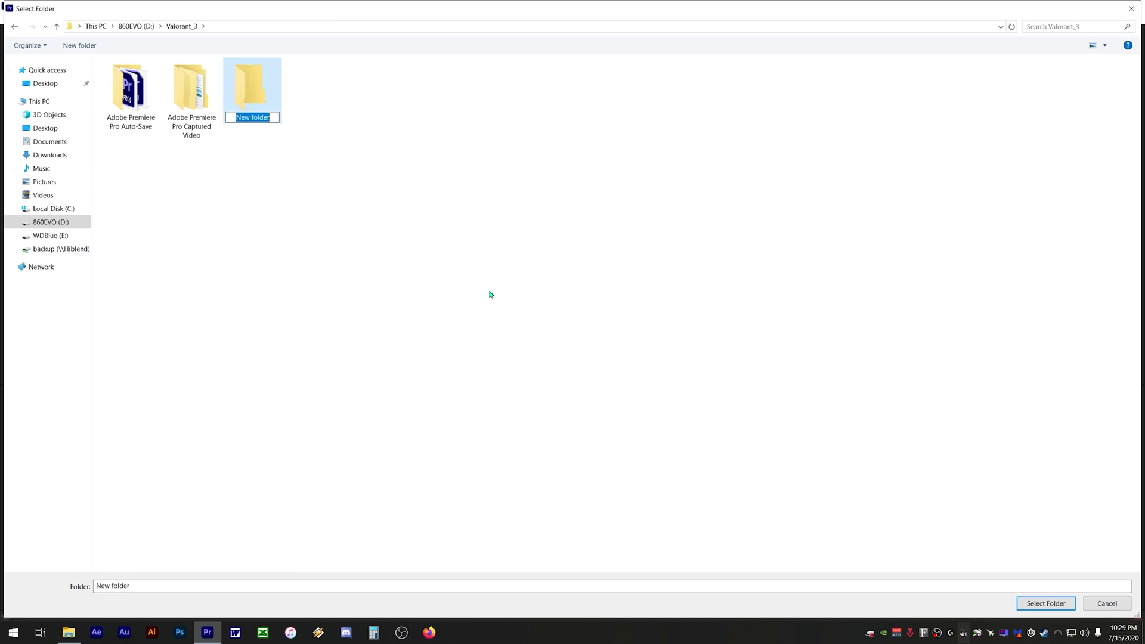
{"action": "type", "text": "valorant_proxies"}
{"action": "left_click", "coordinate": [528, 140]}
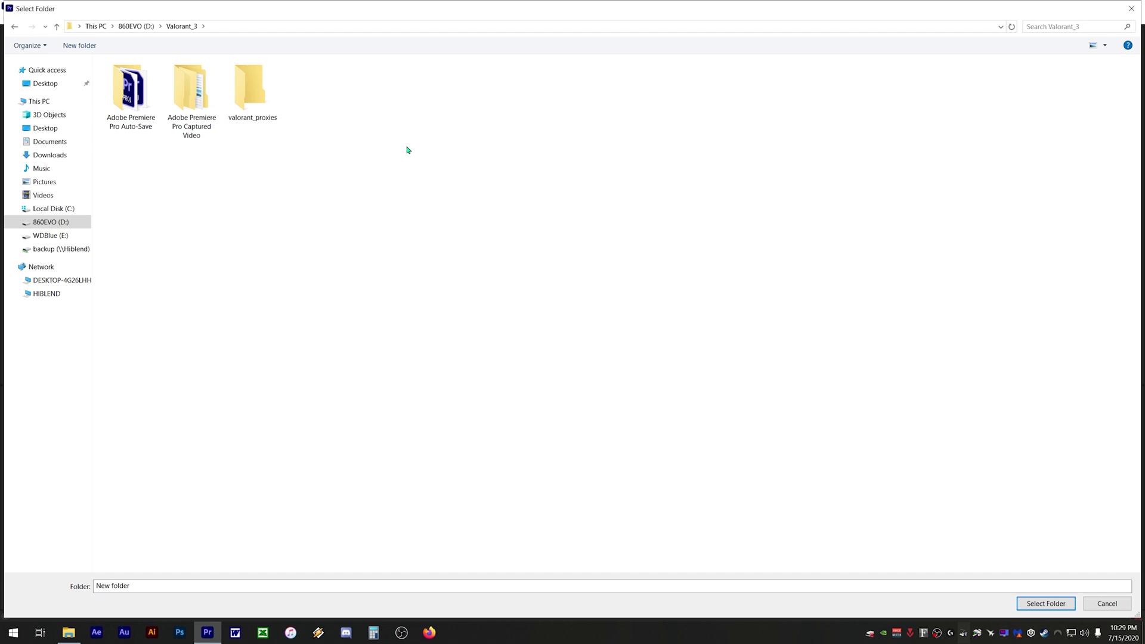
{"action": "double_click", "coordinate": [253, 103]}
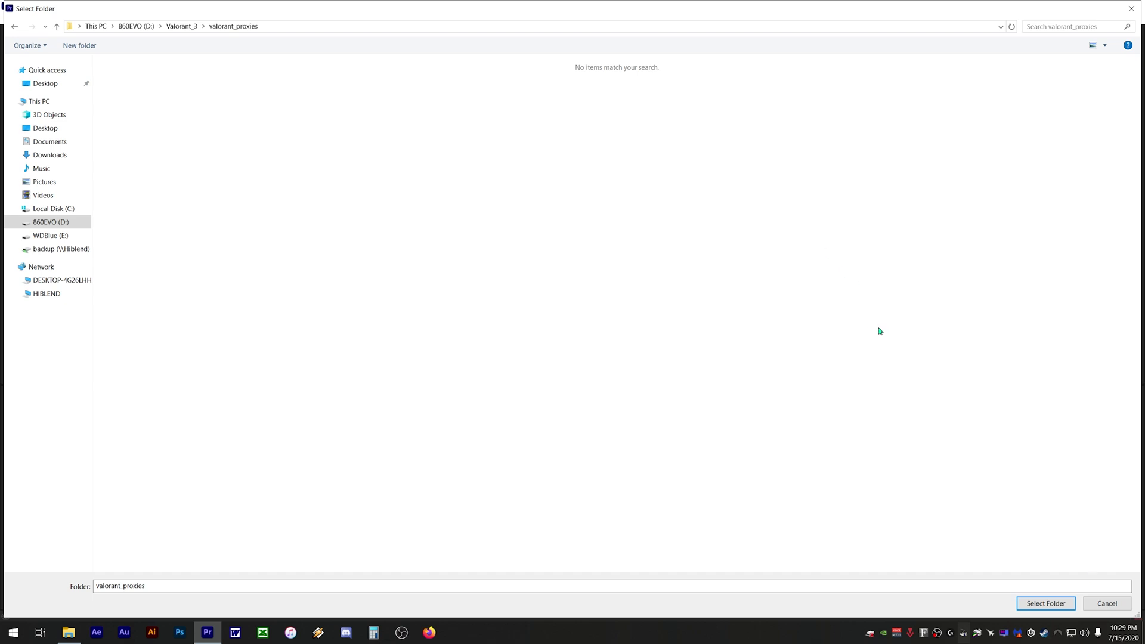
Step: Set valorant_proxies as the proxy destination and confirm proxy creation
{"action": "left_click", "coordinate": [1065, 605]}
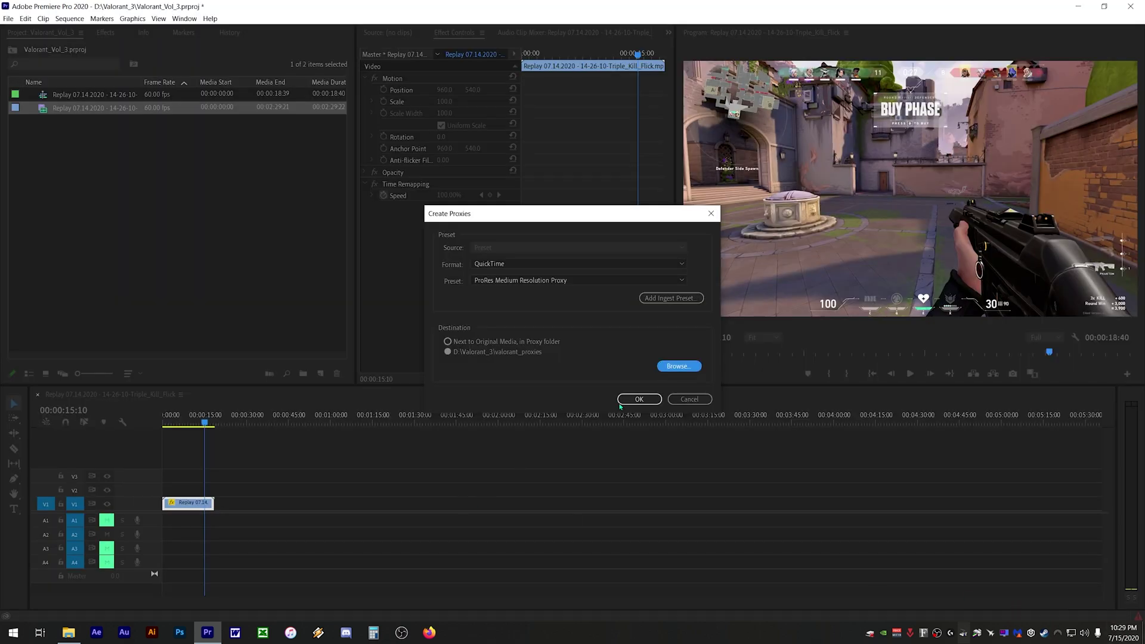
{"action": "left_click", "coordinate": [638, 399]}
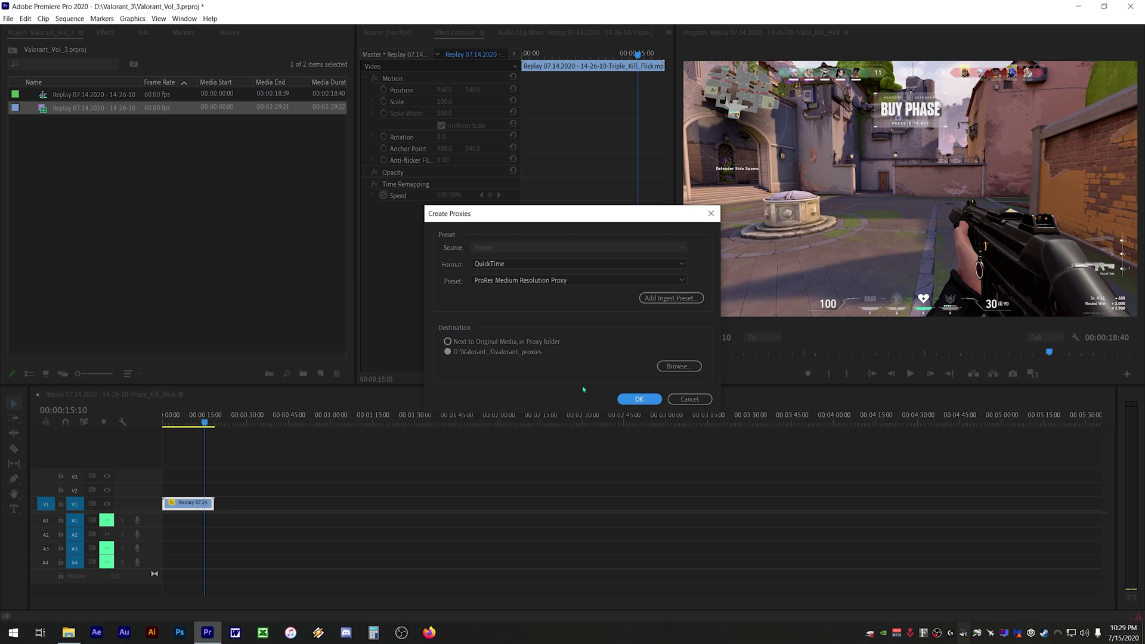
{"action": "left_click", "coordinate": [639, 401]}
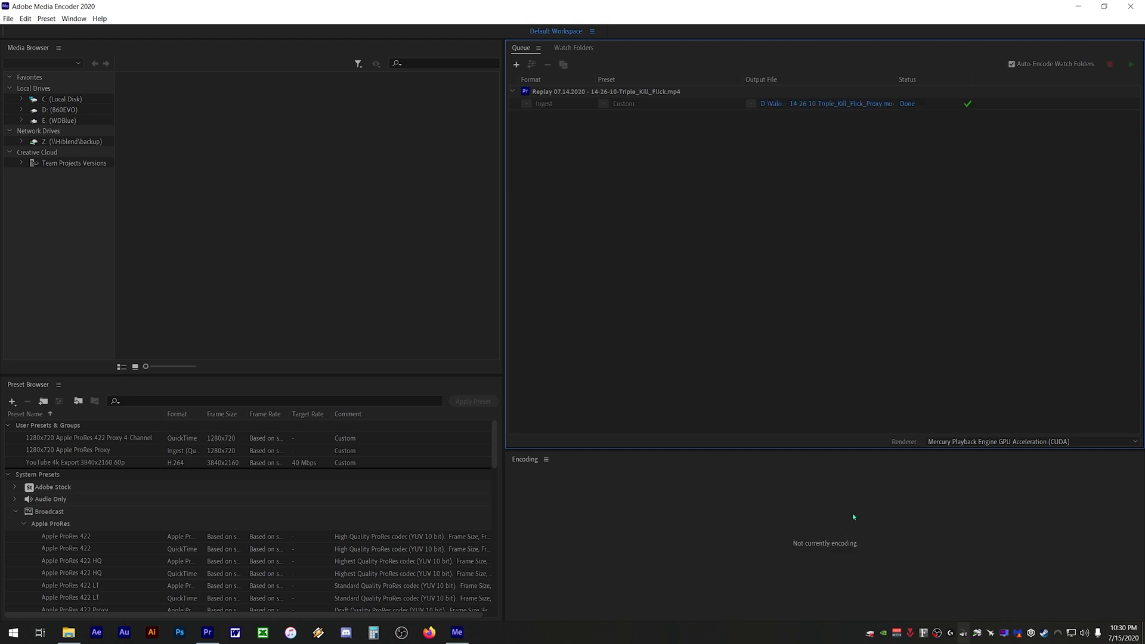
Step: Close Adobe Media Encoder once the proxy job shows Done
{"action": "left_click", "coordinate": [1138, 7]}
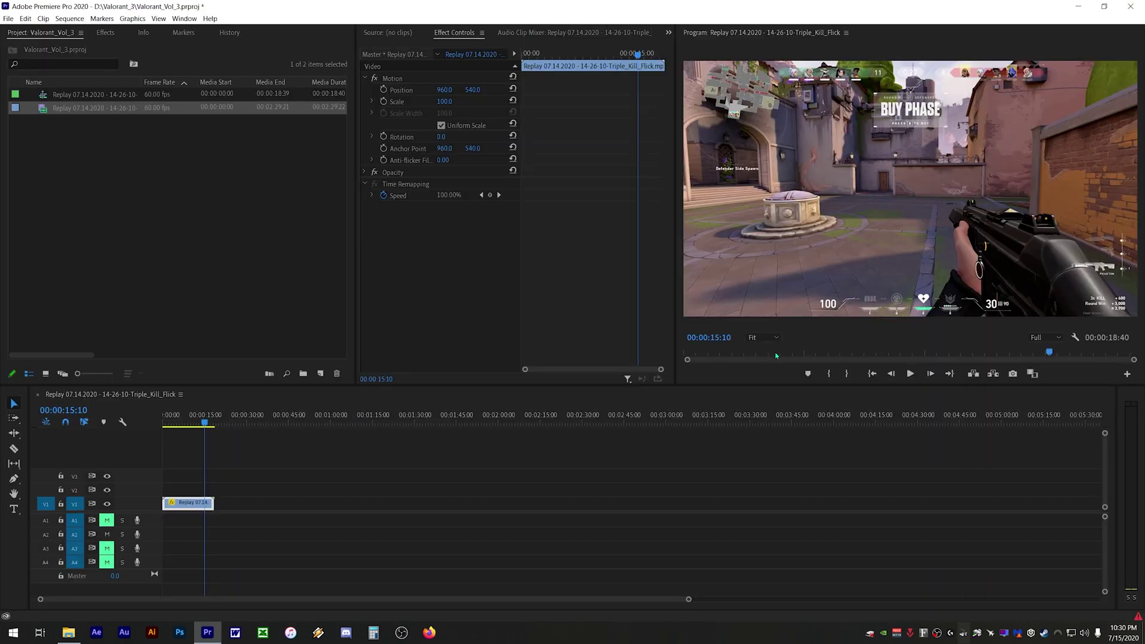
Step: Play the Triple_Kill_Flick sequence from 00:00:03:12, view and close the frame errors, then stop
{"action": "left_click", "coordinate": [172, 418]}
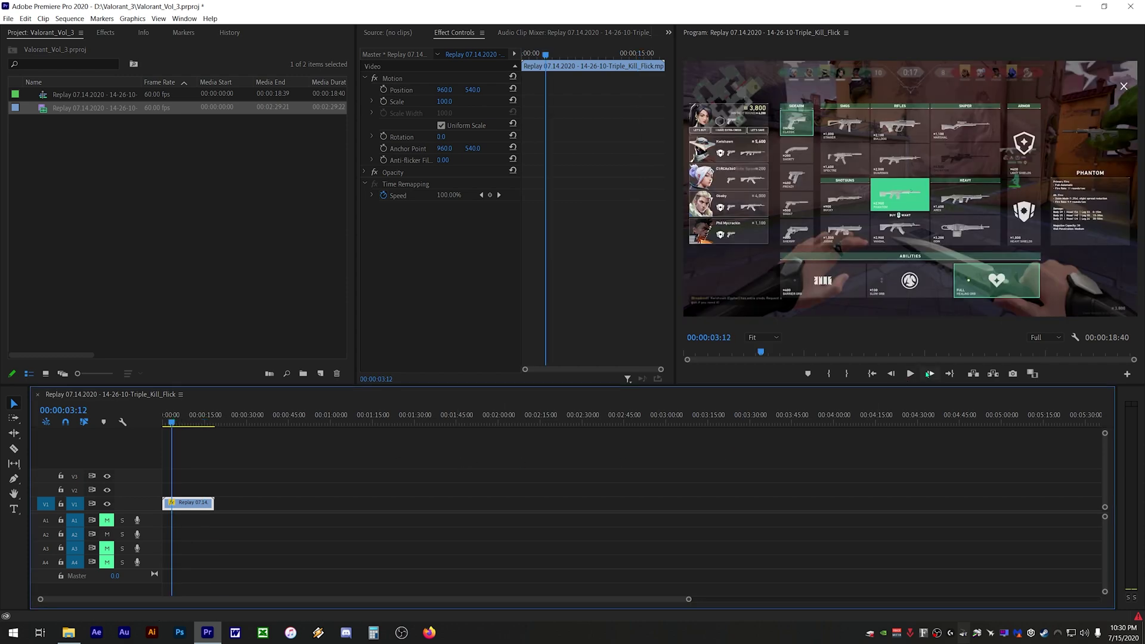
{"action": "left_click", "coordinate": [912, 374]}
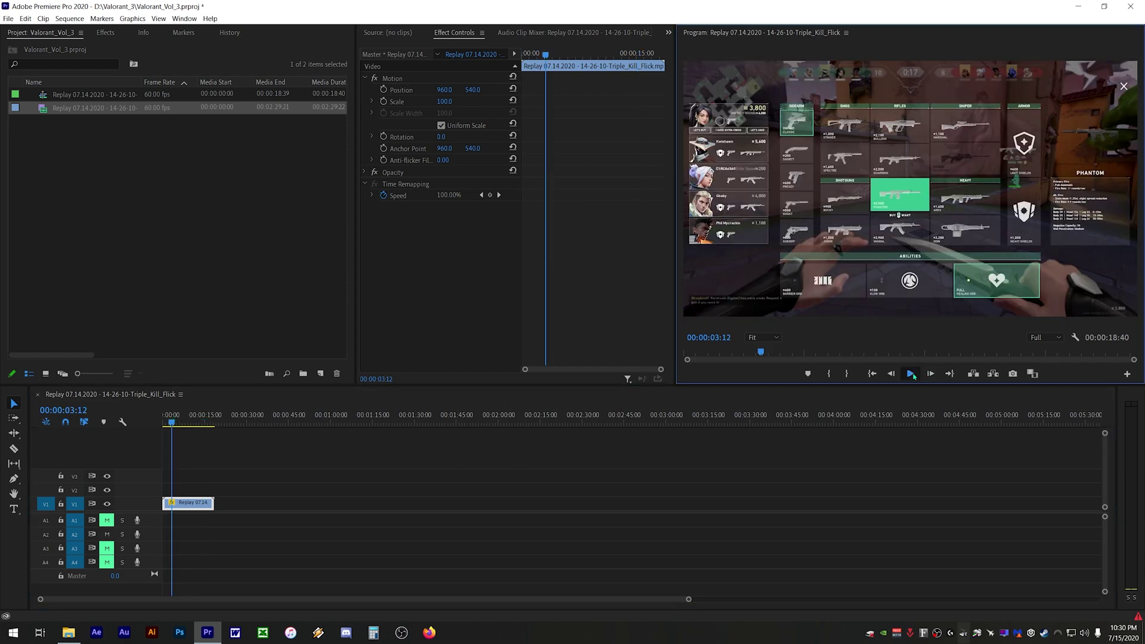
{"action": "left_click", "coordinate": [912, 374]}
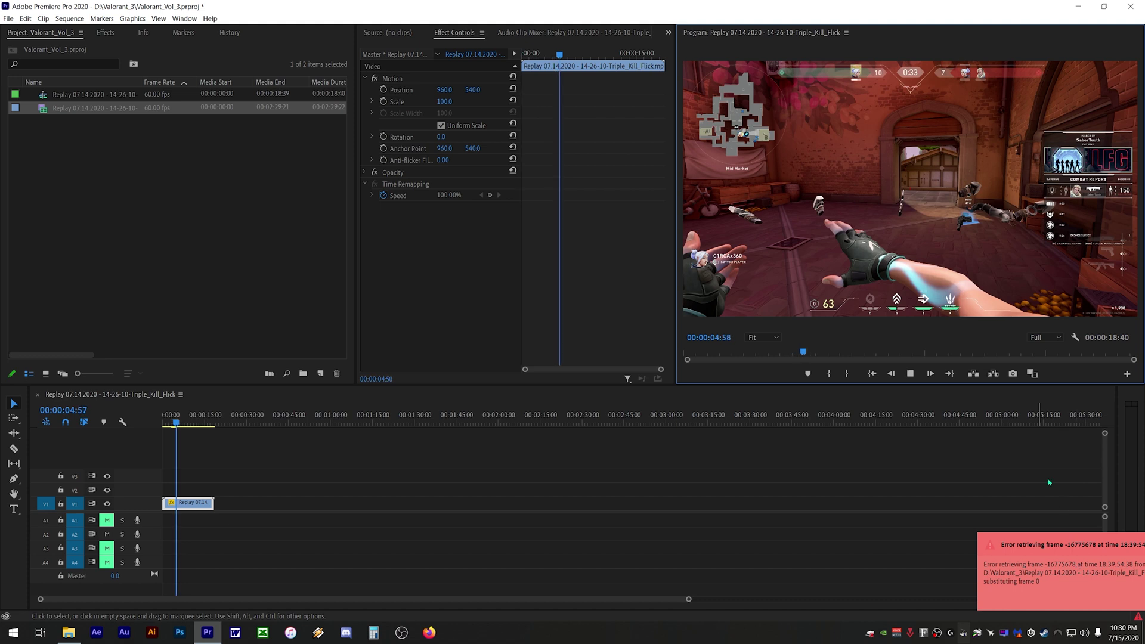
{"action": "left_click", "coordinate": [1050, 563]}
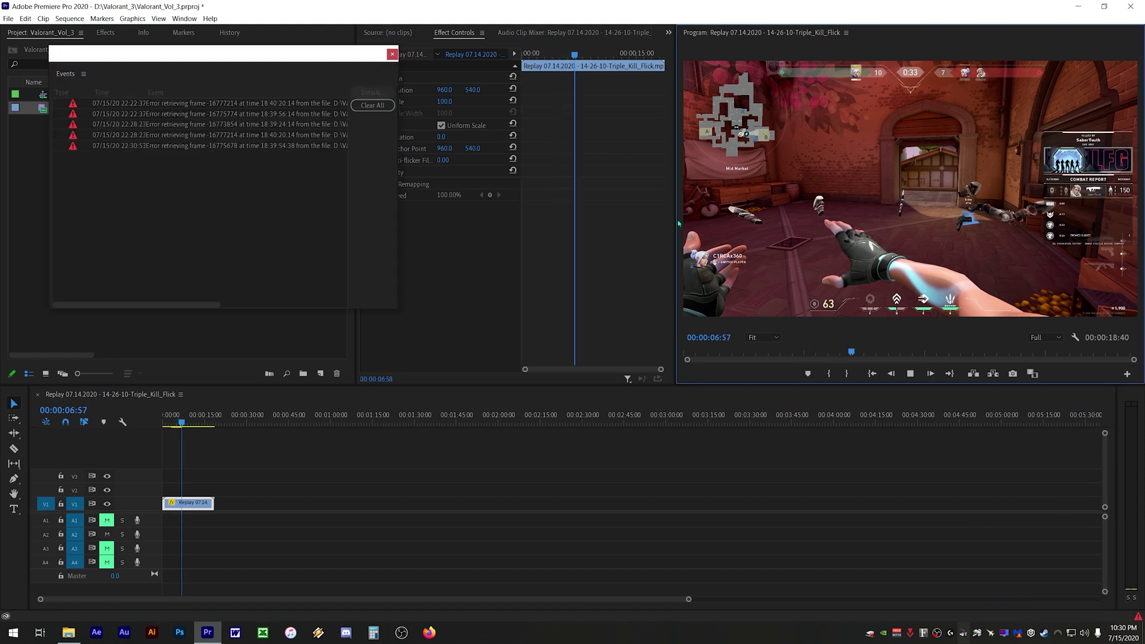
{"action": "left_click", "coordinate": [392, 54]}
{"action": "key", "text": "space"}
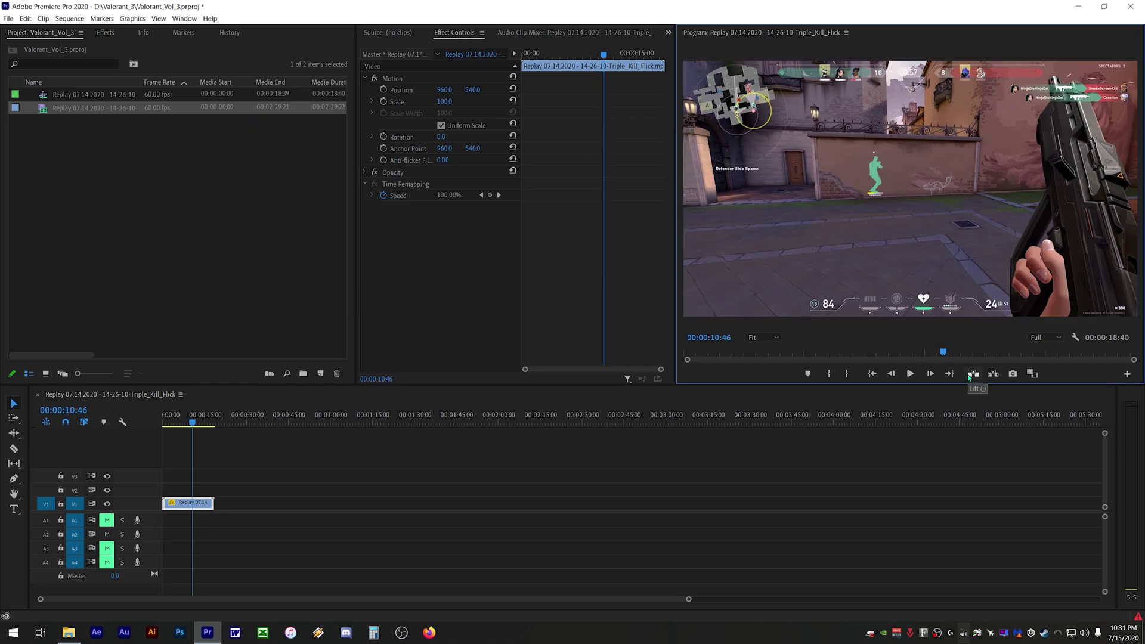
Step: Add the Toggle Proxies button to the Program monitor's button bar via the Button Editor
{"action": "left_click", "coordinate": [1128, 375]}
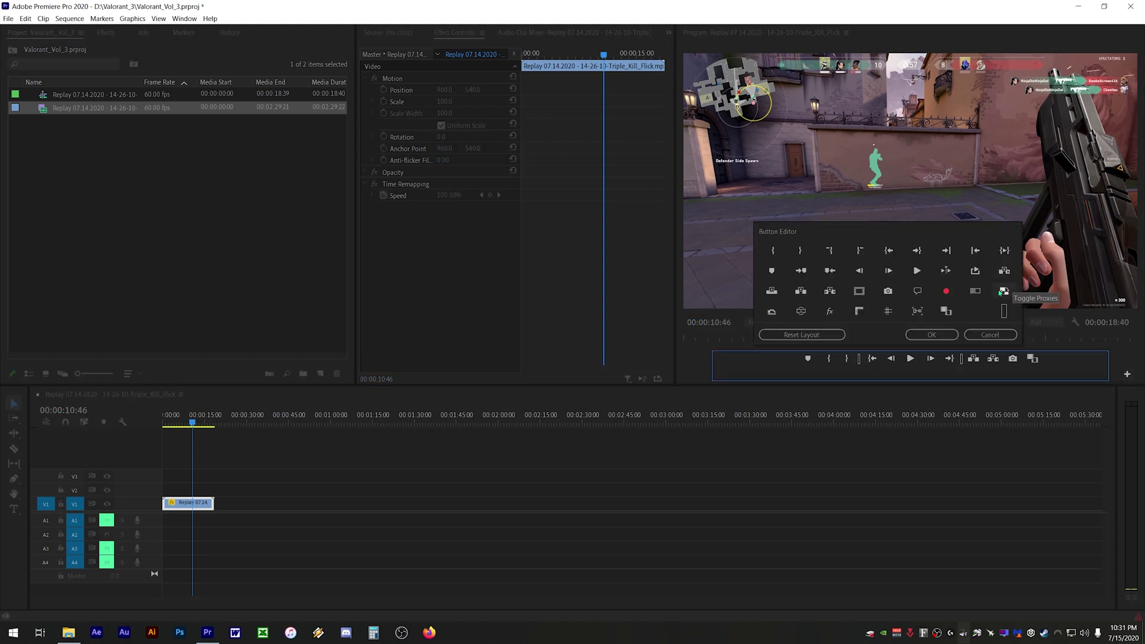
{"action": "left_click_drag", "start_coordinate": [1000, 293], "coordinate": [910, 372]}
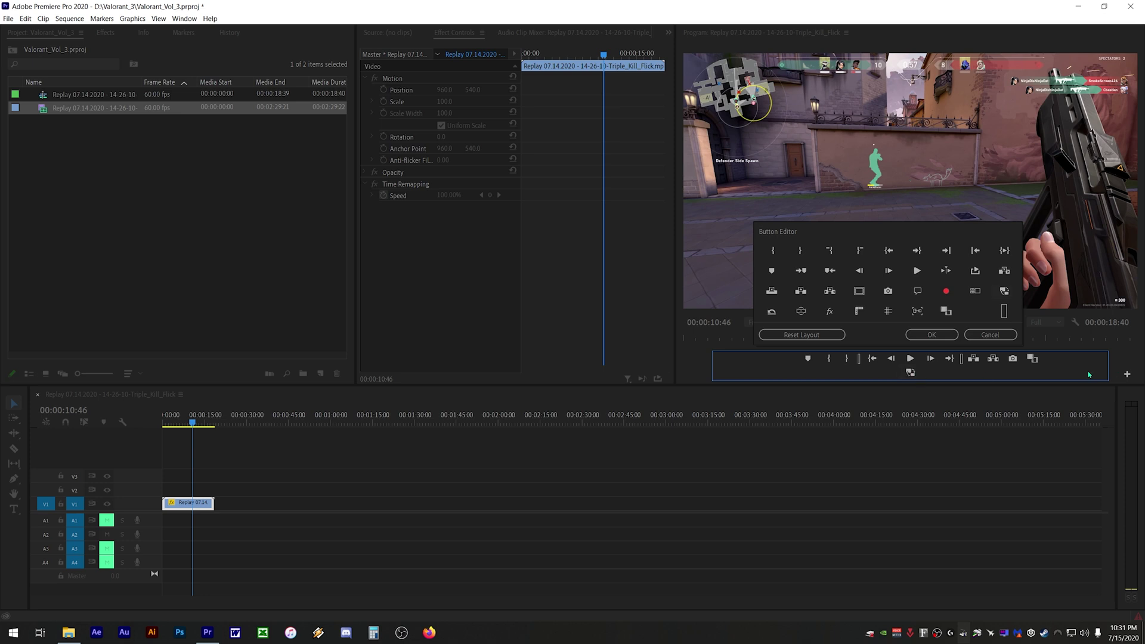
{"action": "left_click", "coordinate": [937, 335]}
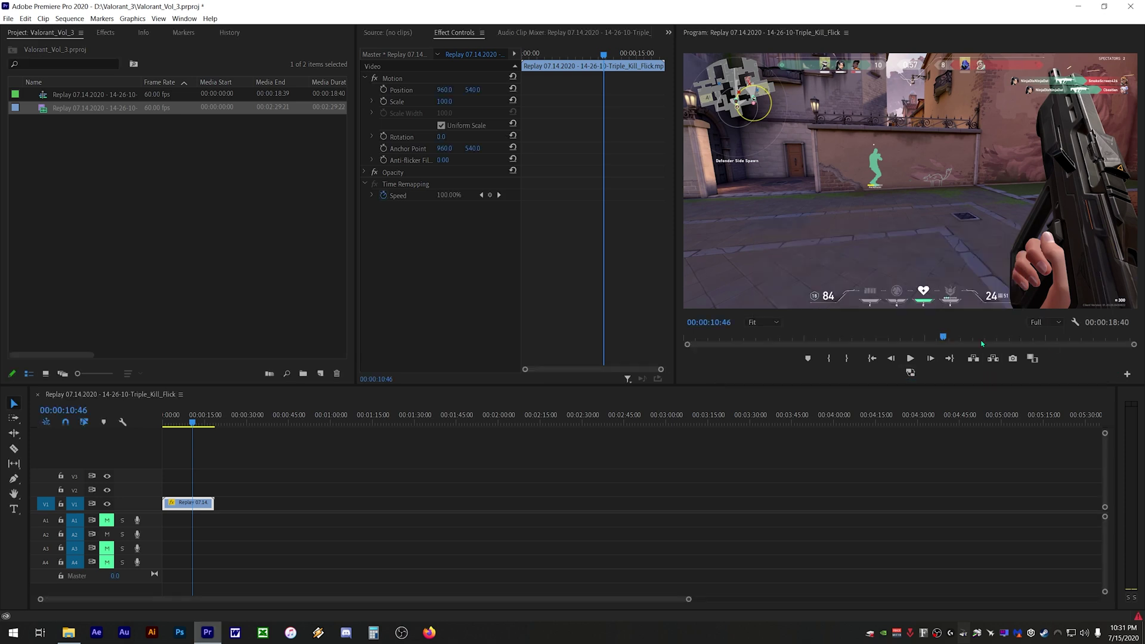
Step: Enable proxy playback, play the Valorant clip in short bursts, and scrub back to about 00:00:07:00
{"action": "left_click", "coordinate": [909, 373]}
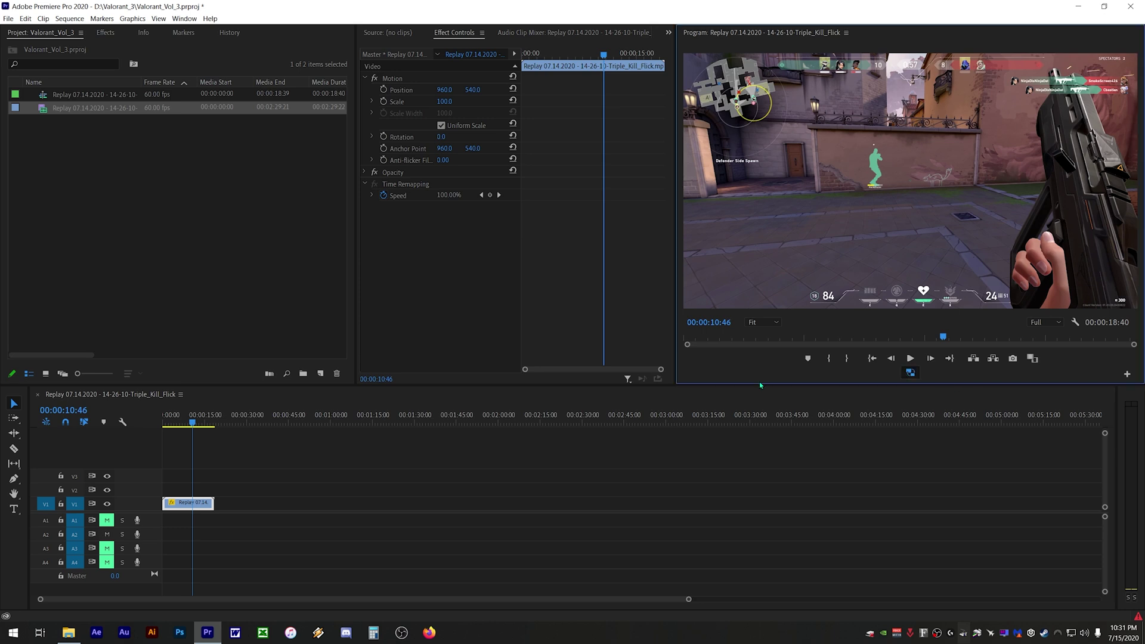
{"action": "left_click", "coordinate": [911, 358]}
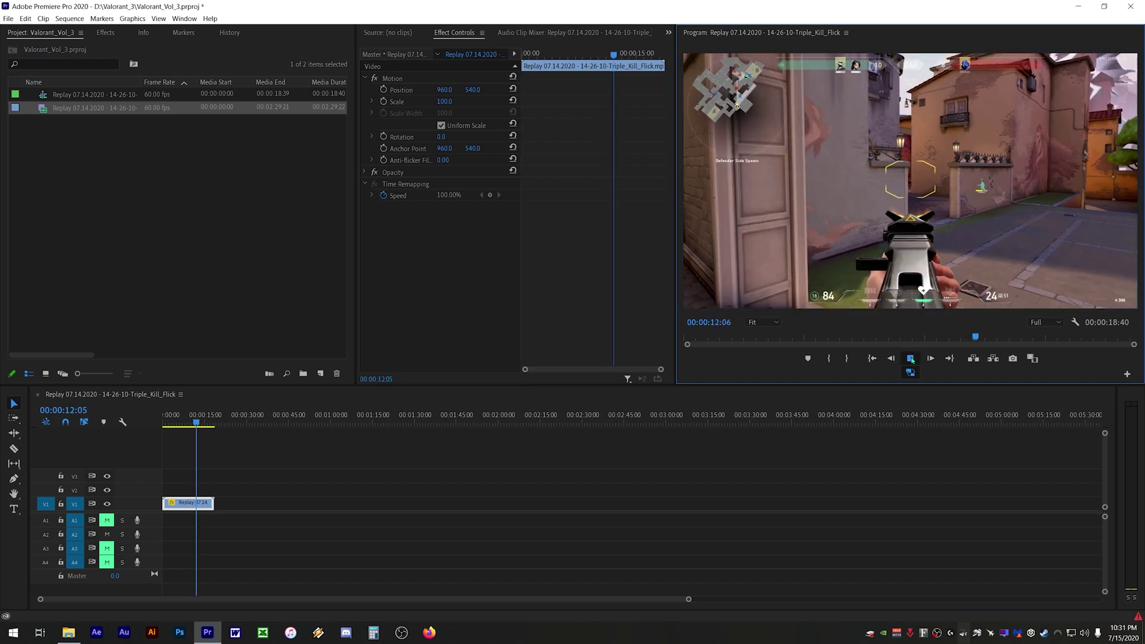
{"action": "left_click", "coordinate": [911, 359]}
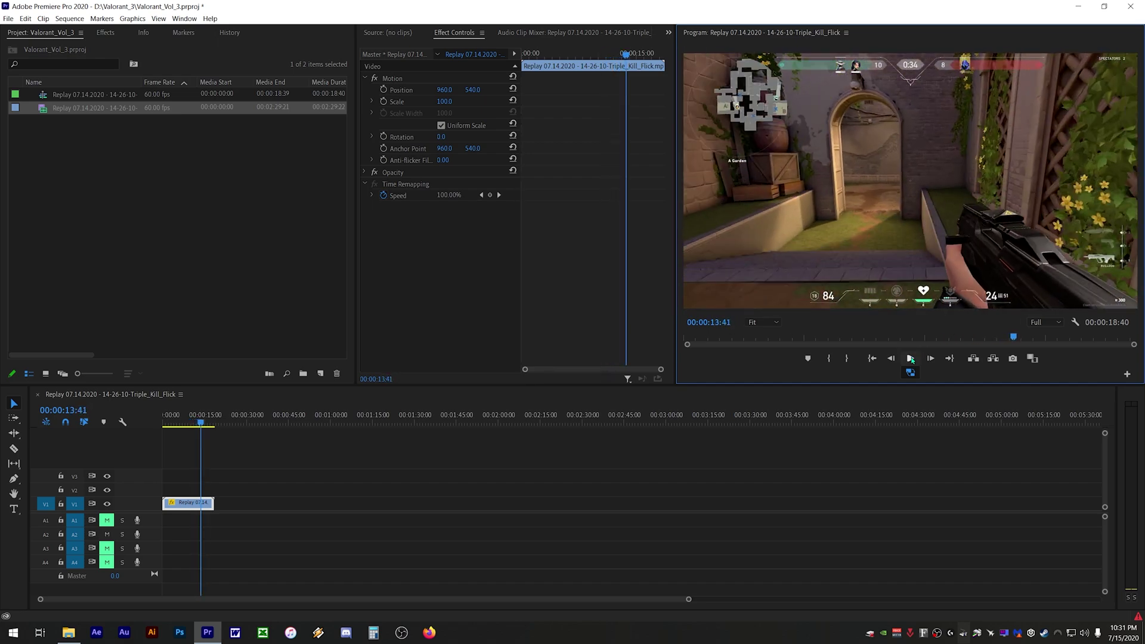
{"action": "left_click", "coordinate": [911, 359]}
{"action": "left_click", "coordinate": [910, 359]}
{"action": "left_click", "coordinate": [202, 424]}
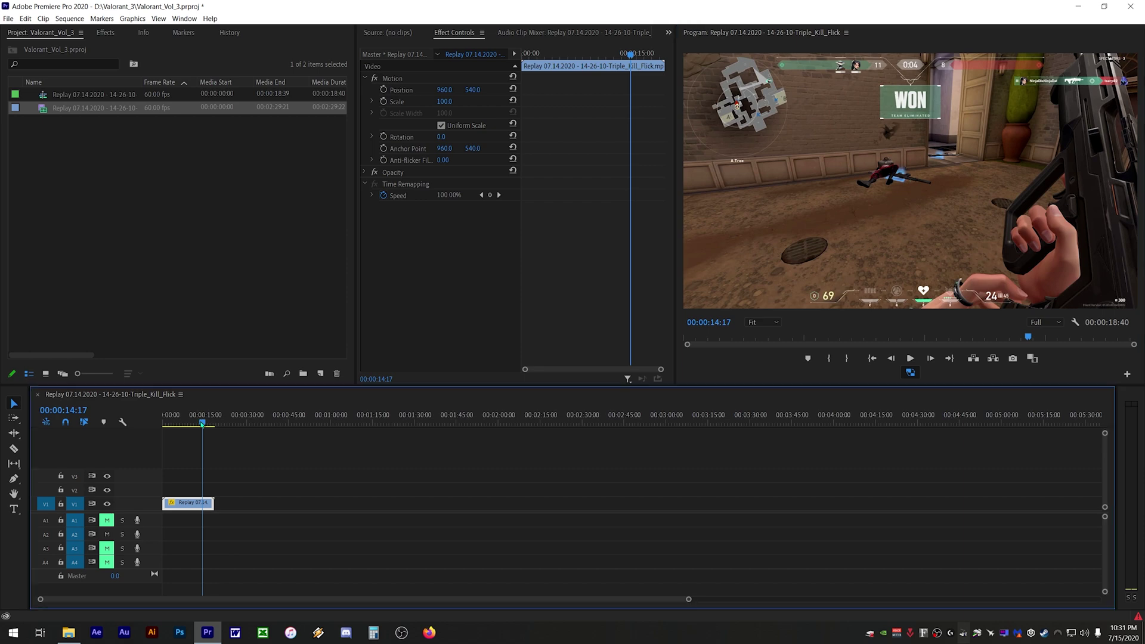
{"action": "mouse_move", "coordinate": [202, 424]}
{"action": "left_mouse_down"}
{"action": "mouse_move", "coordinate": [178, 421]}
{"action": "mouse_move", "coordinate": [191, 423]}
{"action": "left_mouse_up"}
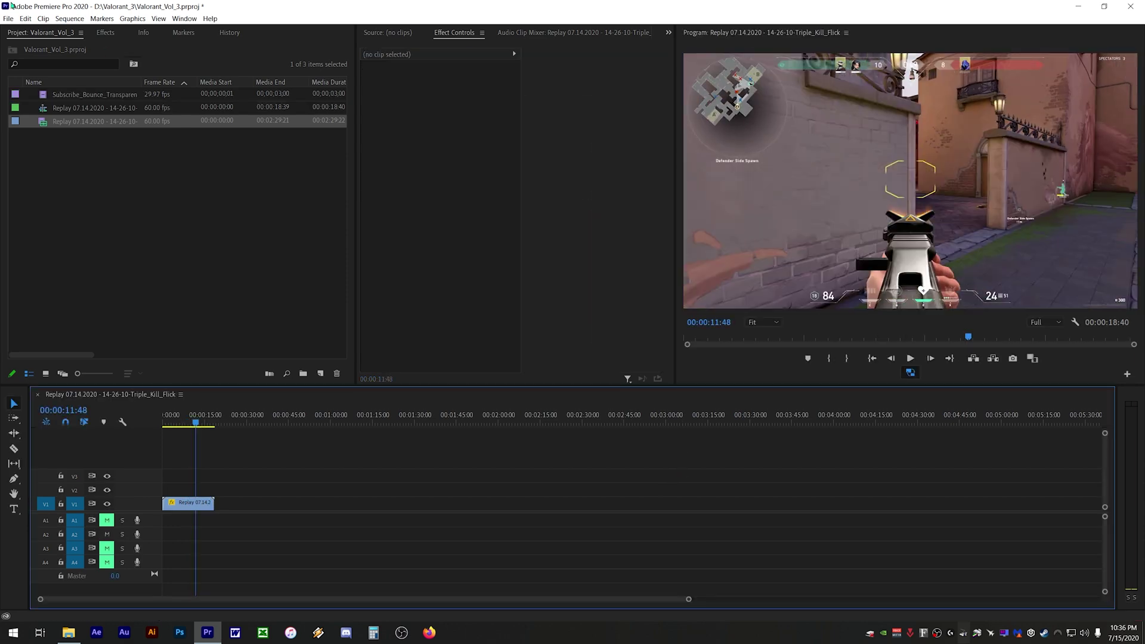
Step: Export the sequence as media with H.264 format and the YouTube 4k Export 3840x2160 preset
{"action": "left_click", "coordinate": [9, 18]}
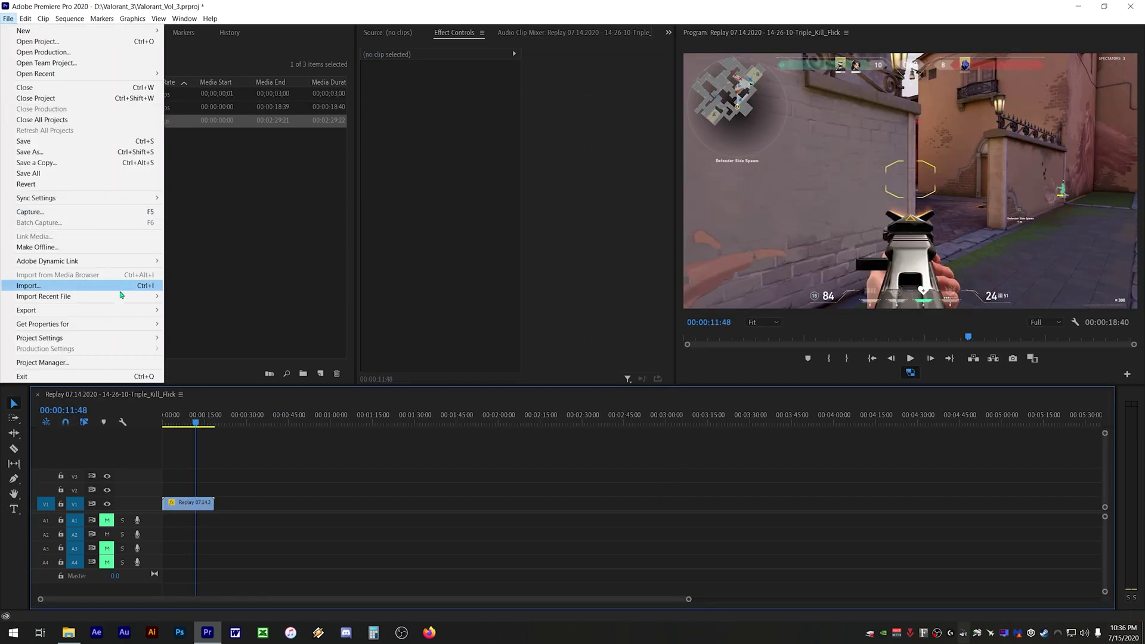
{"action": "mouse_move", "coordinate": [126, 310]}
{"action": "left_click", "coordinate": [286, 311]}
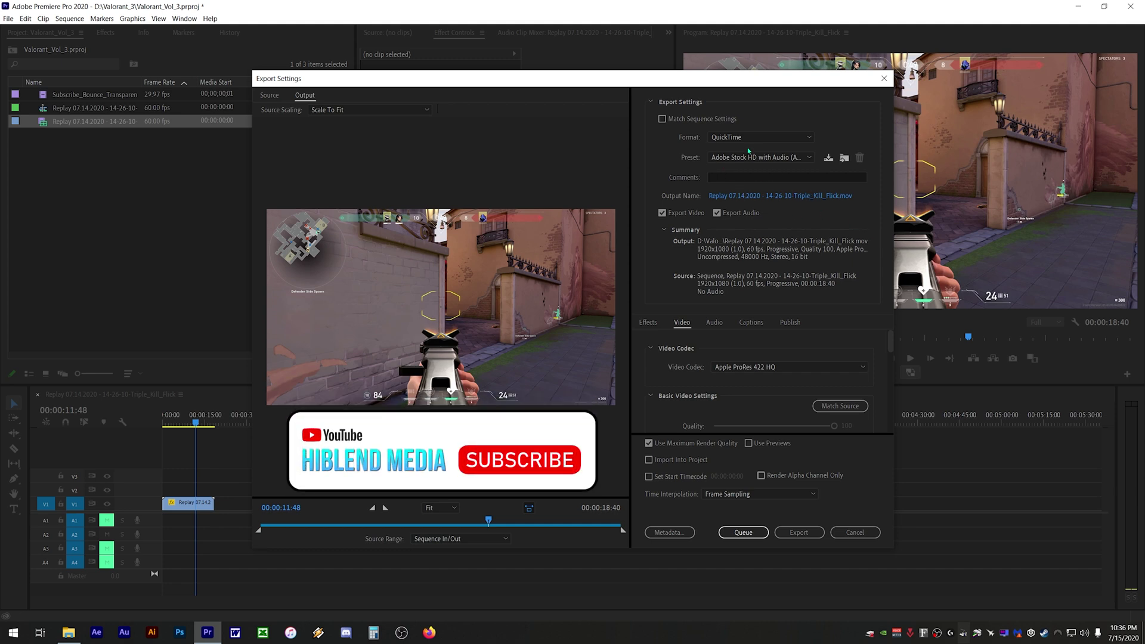
{"action": "left_click", "coordinate": [763, 140]}
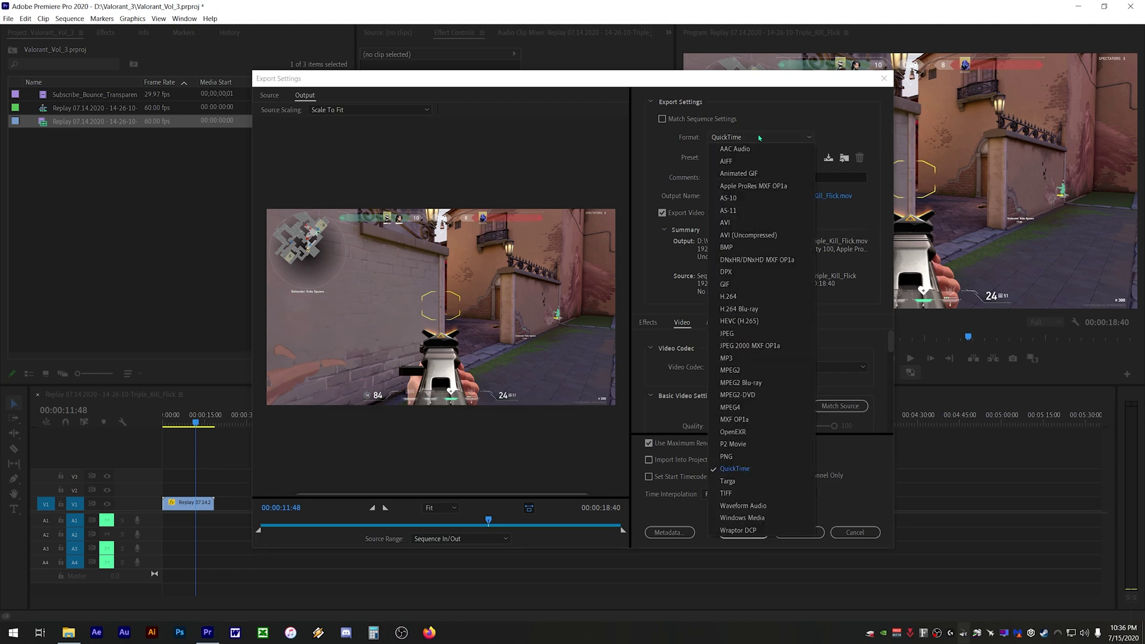
{"action": "left_click", "coordinate": [746, 298]}
{"action": "left_click", "coordinate": [786, 157]}
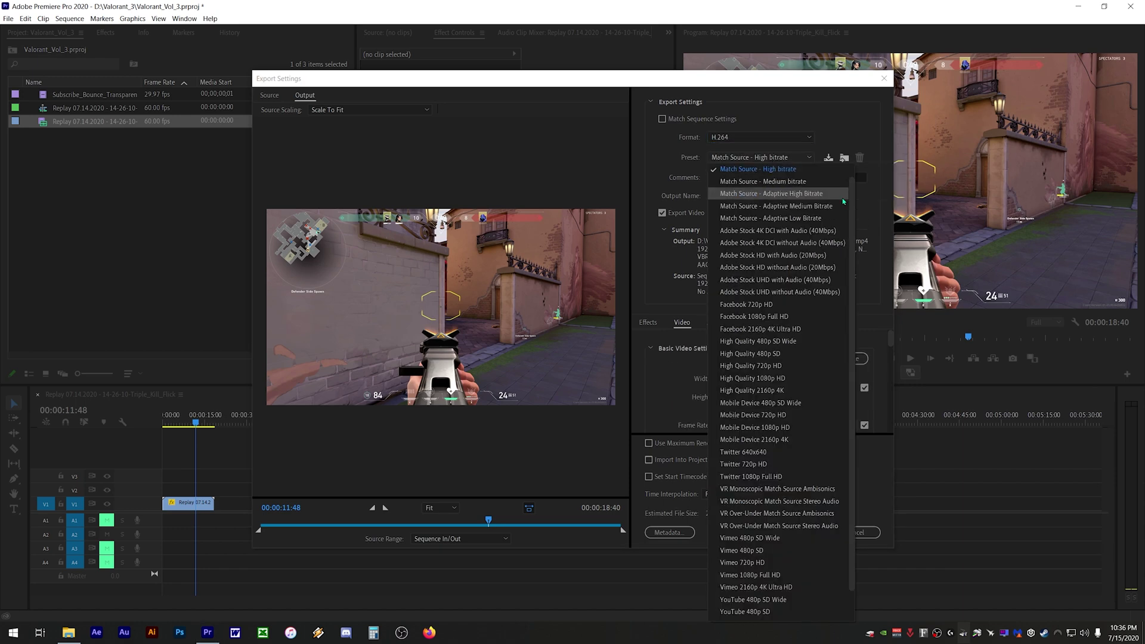
{"action": "scroll", "coordinate": [853, 212], "scroll_direction": "up", "scroll_amount": 1}
{"action": "left_click", "coordinate": [775, 175]}
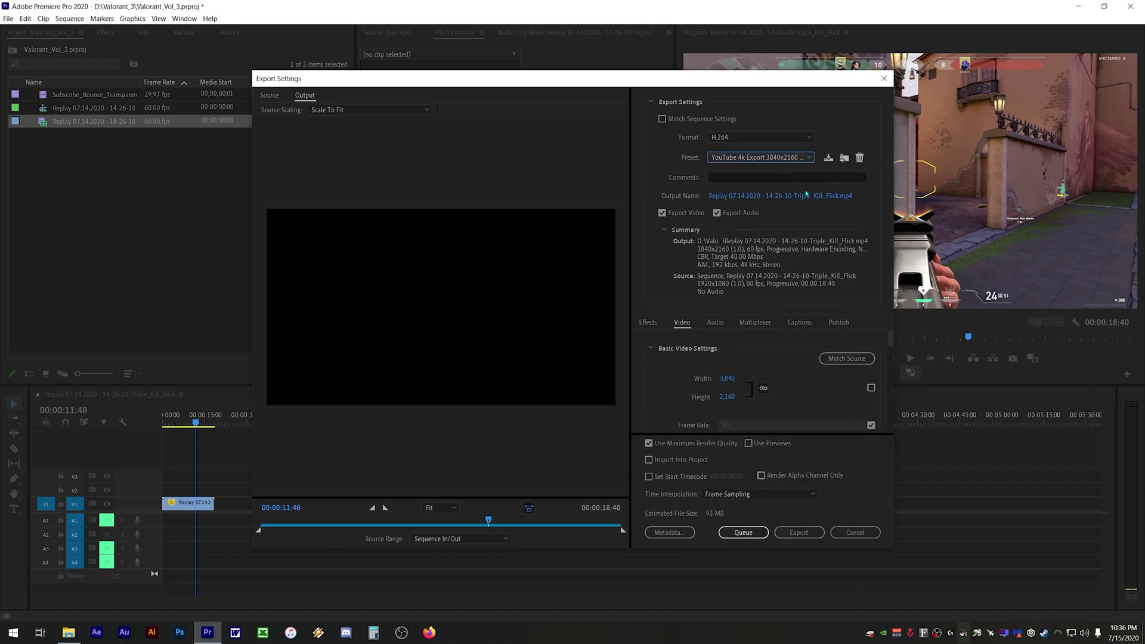
Step: Name the output file test.mp4 and start encoding the export
{"action": "left_click", "coordinate": [779, 197]}
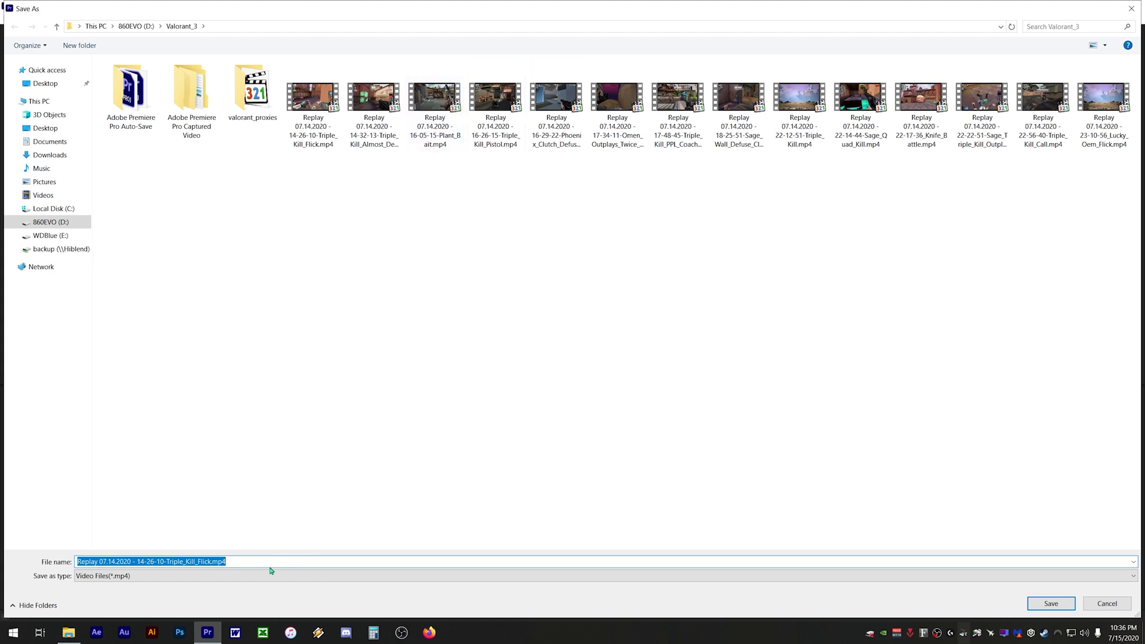
{"action": "type", "text": "test"}
{"action": "left_click", "coordinate": [1057, 606]}
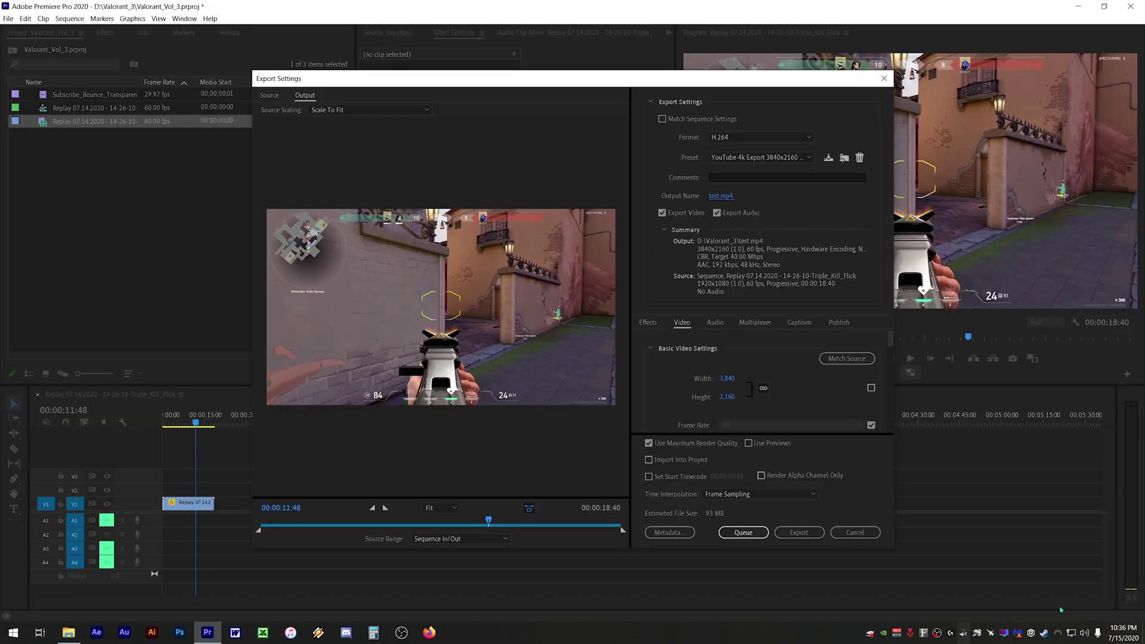
{"action": "left_click", "coordinate": [806, 537]}
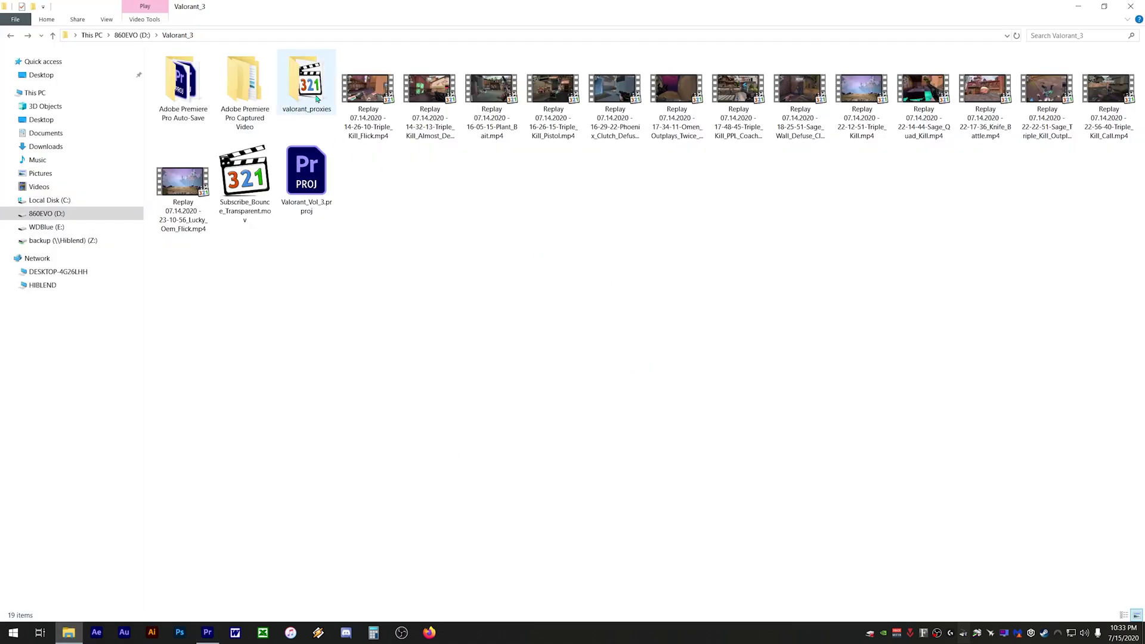
Step: Inspect the Triple_Kill_Flick replay and the 911 MB proxy file inside valorant_proxies
{"action": "left_click", "coordinate": [375, 98]}
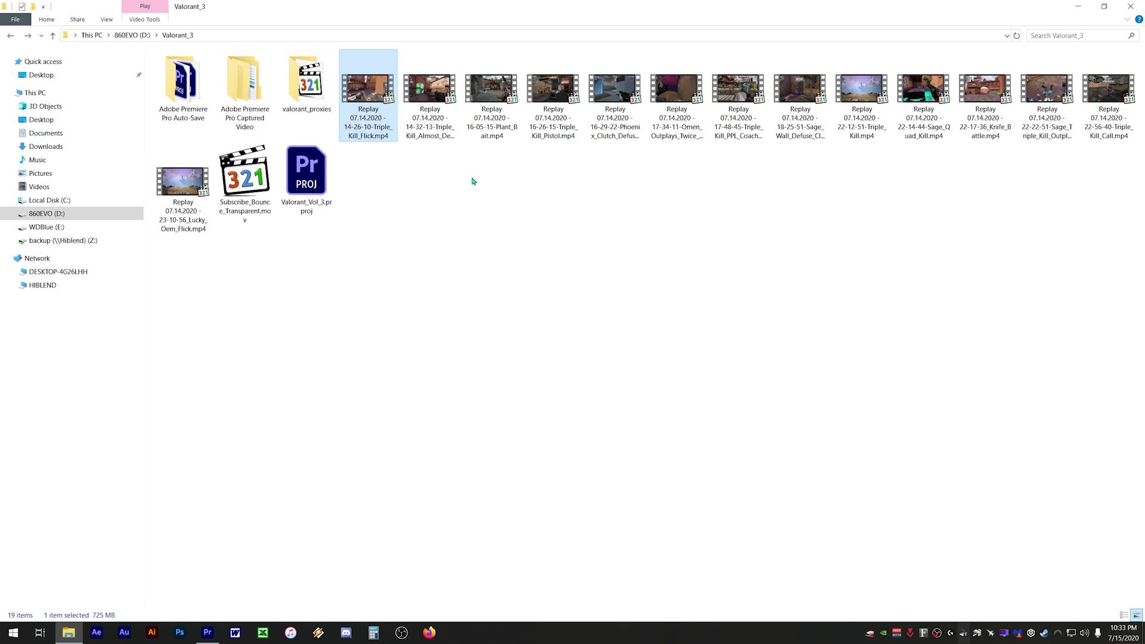
{"action": "double_click", "coordinate": [312, 84]}
{"action": "left_click", "coordinate": [190, 91]}
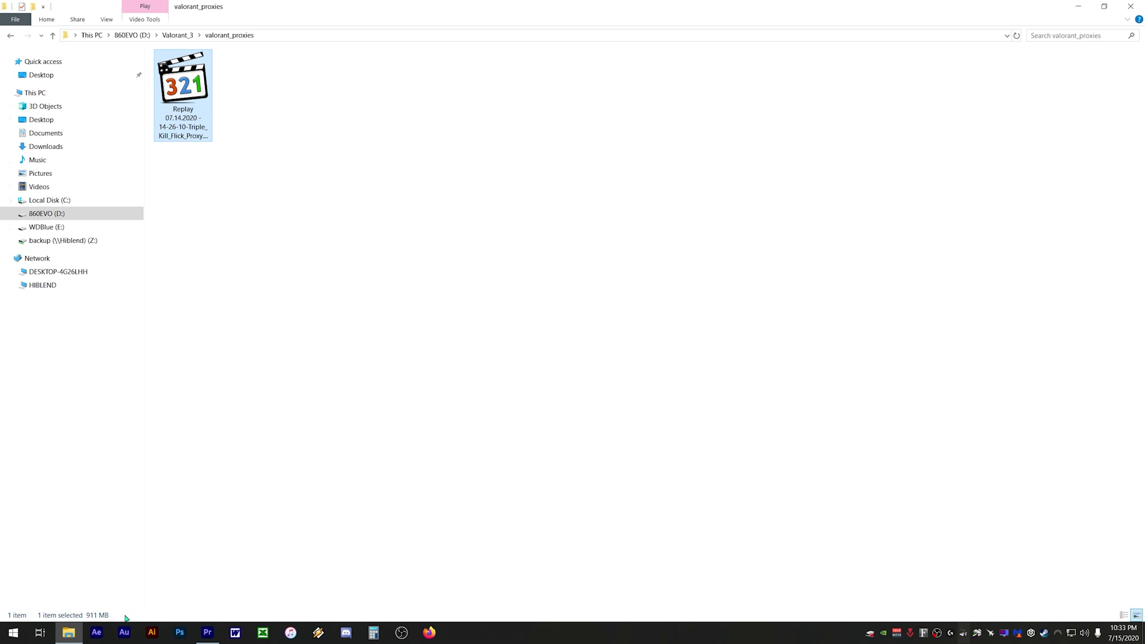
Step: Delete the valorant_proxies folder from D:\Valorant_3 to the Recycle Bin and return to Premiere Pro
{"action": "key", "text": "alt+Up"}
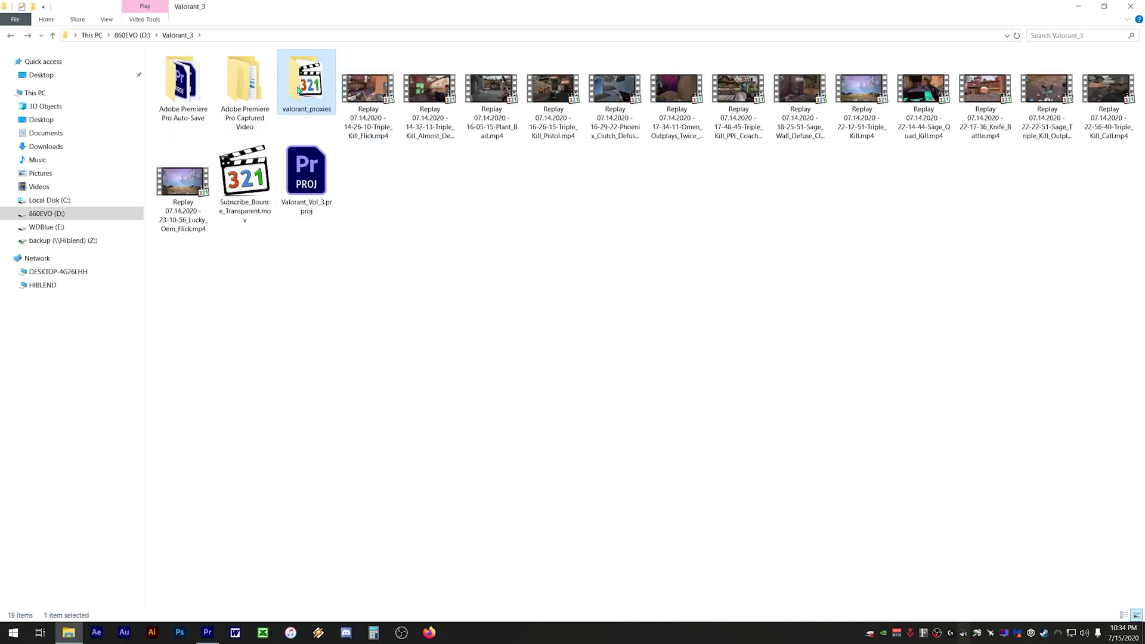
{"action": "right_click", "coordinate": [312, 76]}
{"action": "left_click", "coordinate": [358, 458]}
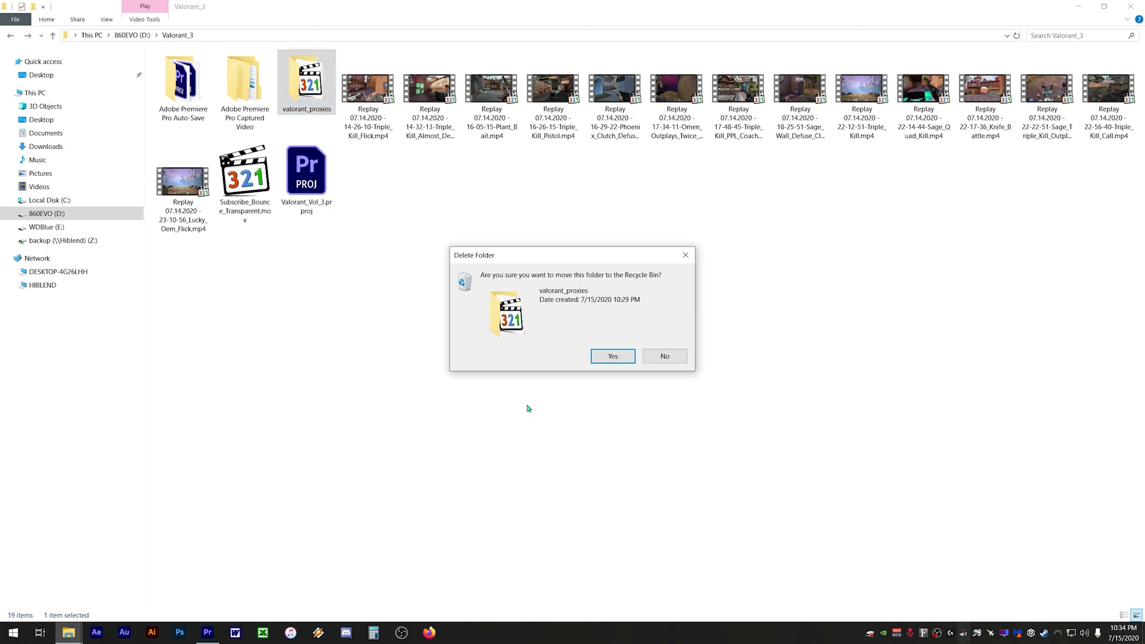
{"action": "left_click", "coordinate": [613, 360]}
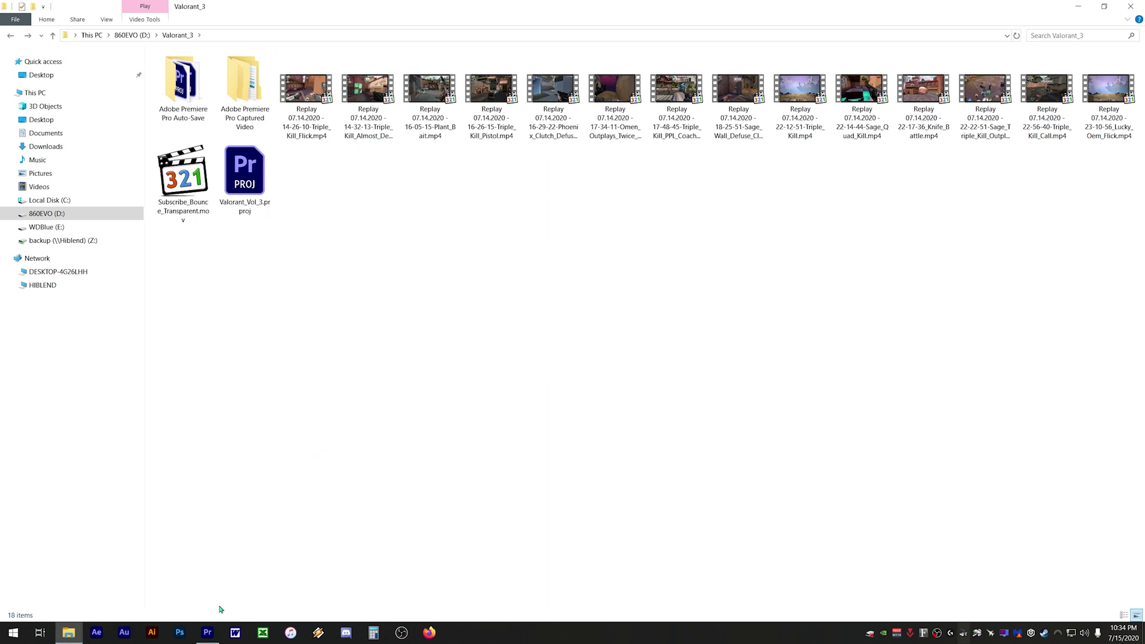
{"action": "left_click", "coordinate": [214, 632]}
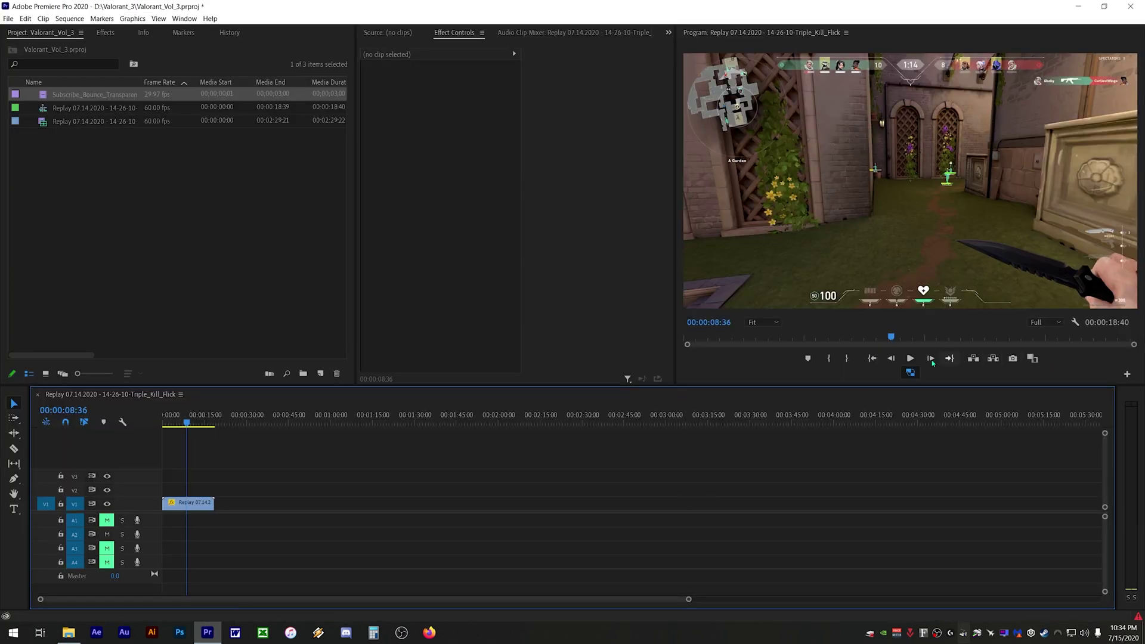
Step: Disable proxies, play and stop the original Triple_Kill_Flick clip, and open the frame-retrieval error details
{"action": "left_click", "coordinate": [910, 374]}
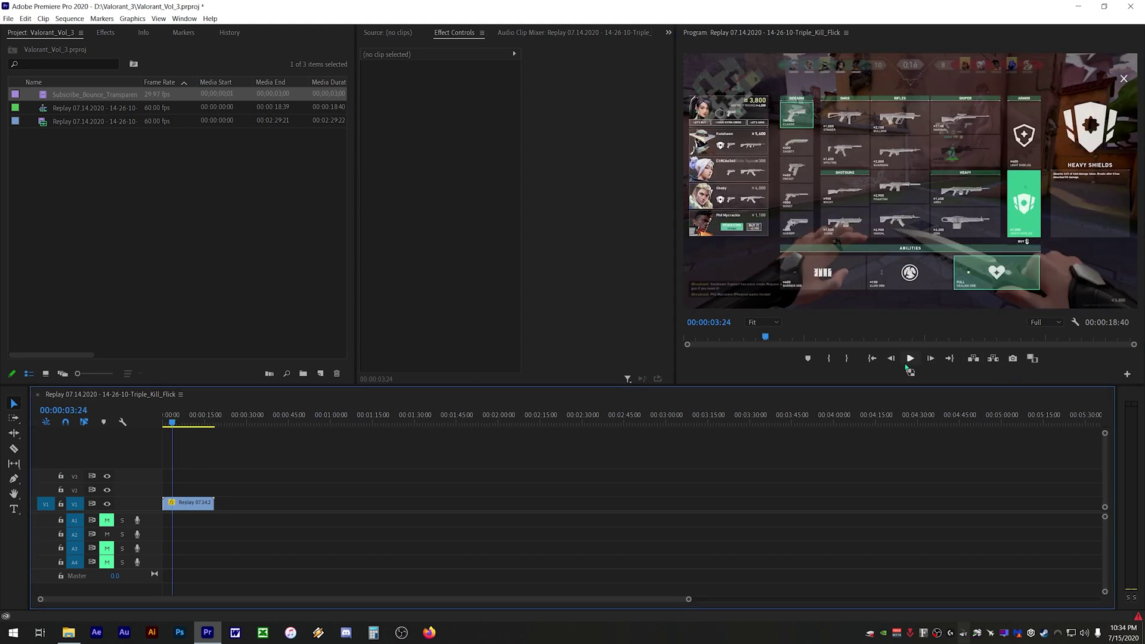
{"action": "left_click", "coordinate": [909, 361]}
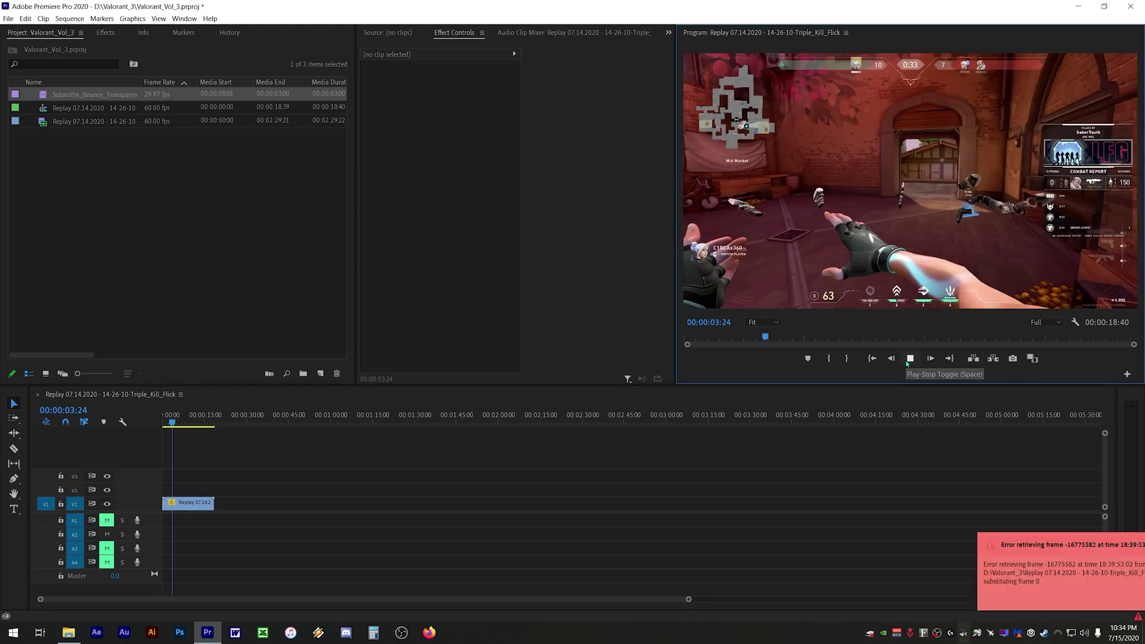
{"action": "left_click", "coordinate": [911, 359]}
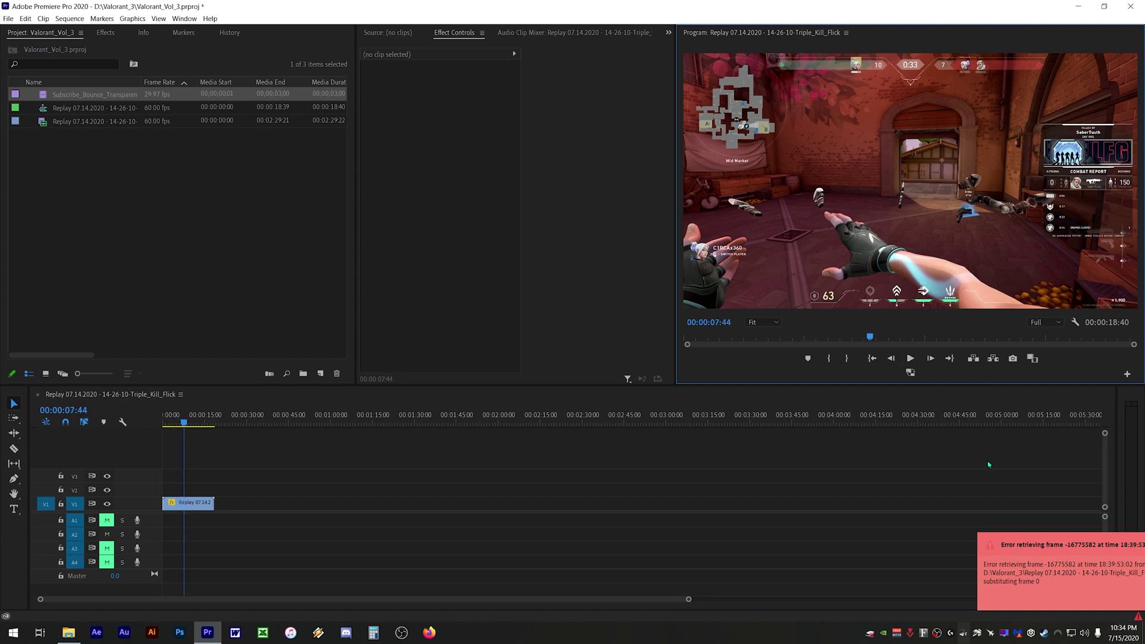
{"action": "left_click", "coordinate": [1019, 552]}
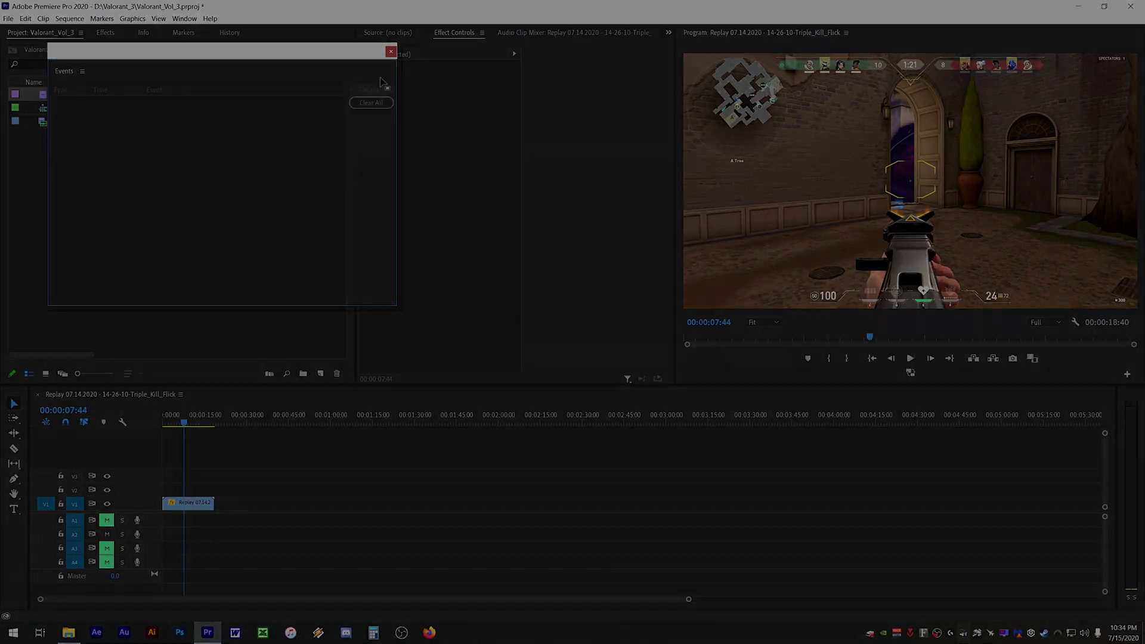